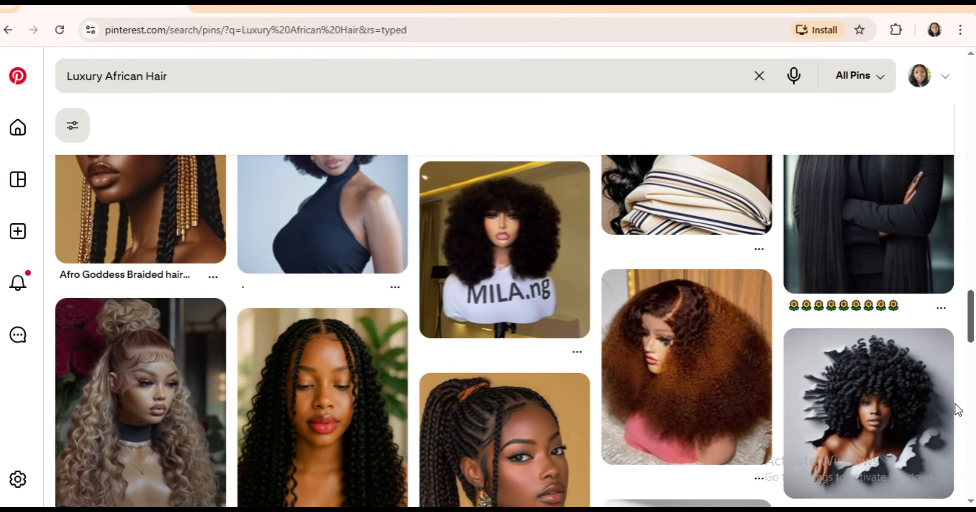
Browse the Luxury African Hair results and open the pin of the woman with orange-beaded braids
scroll(951, 407, "down", 1)
left_click_drag(968, 406, 969, 294)
scroll(969, 294, "down", 1)
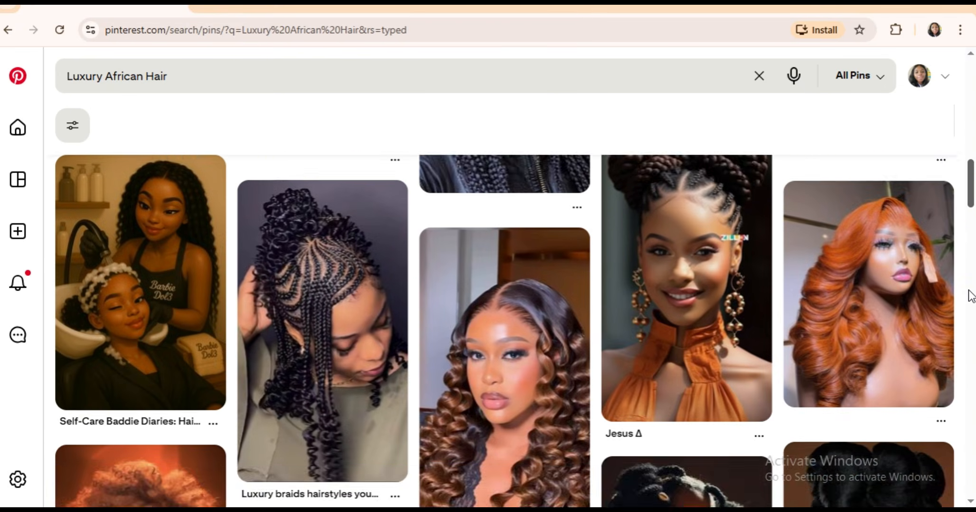
scroll(969, 294, "up", 7)
left_click(848, 420)
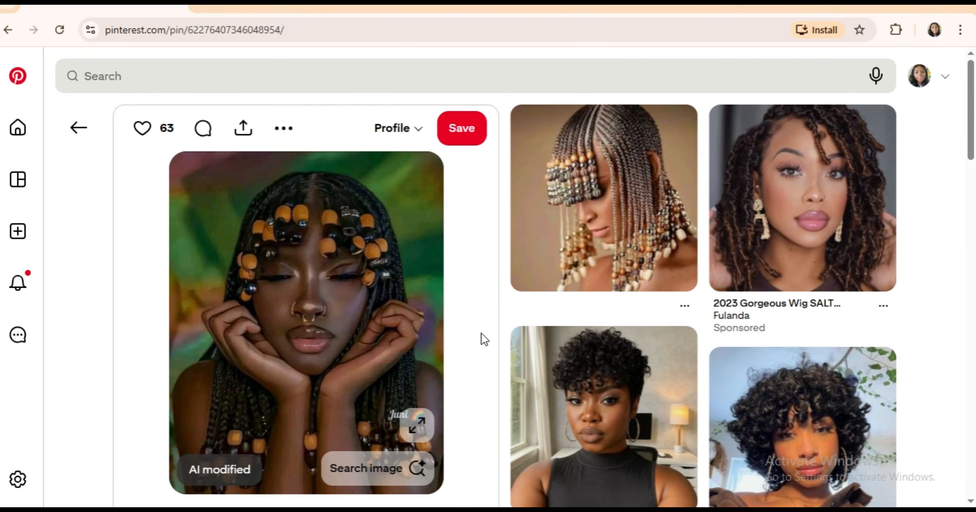
Save the pin's image to Downloads as a JPEG and dismiss the save-or-share suggestion
right_click(348, 315)
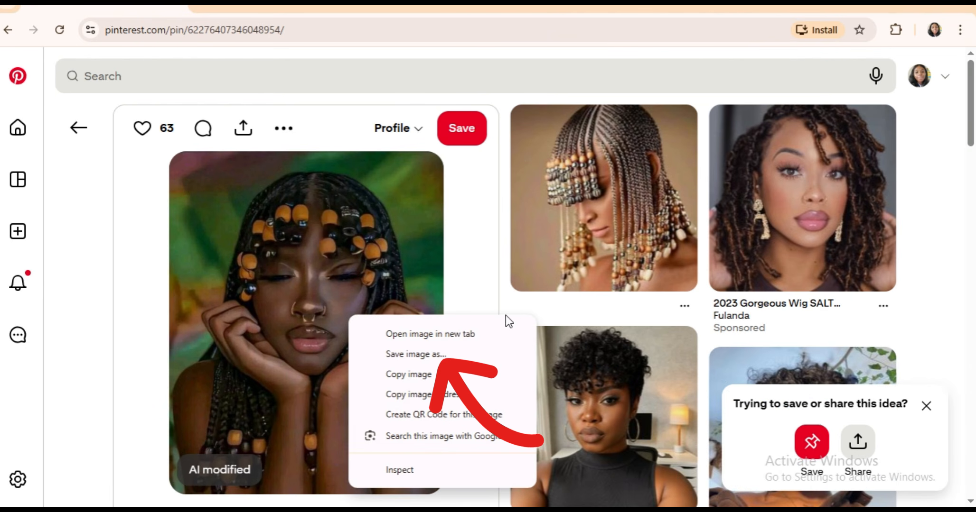
left_click(401, 355)
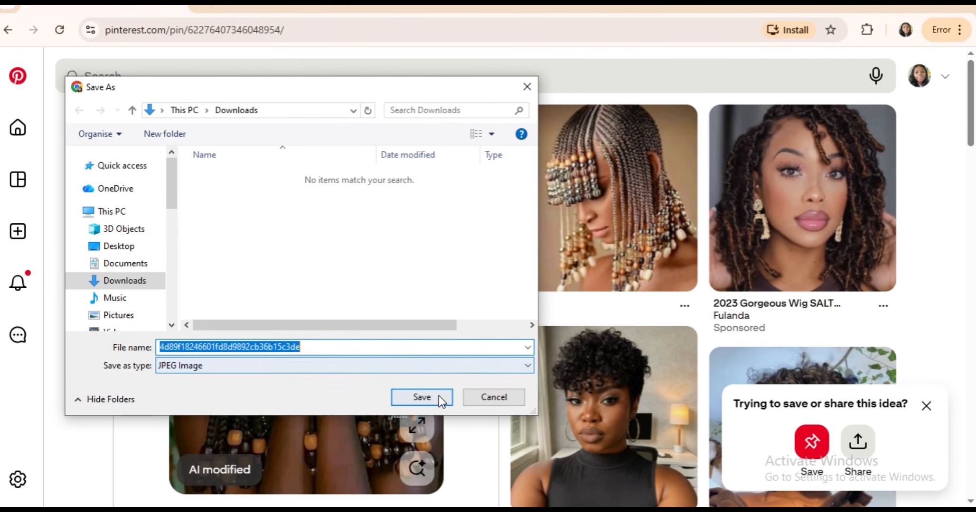
left_click(425, 397)
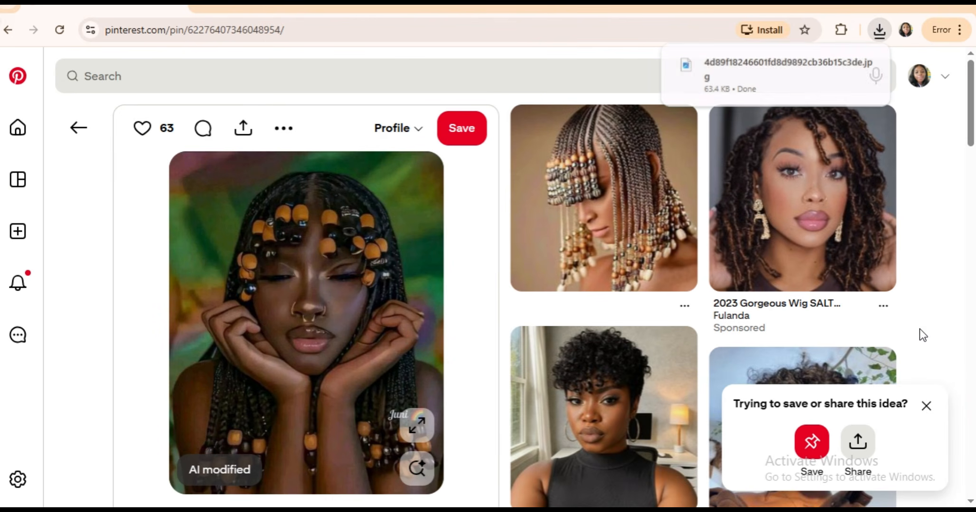
left_click(926, 407)
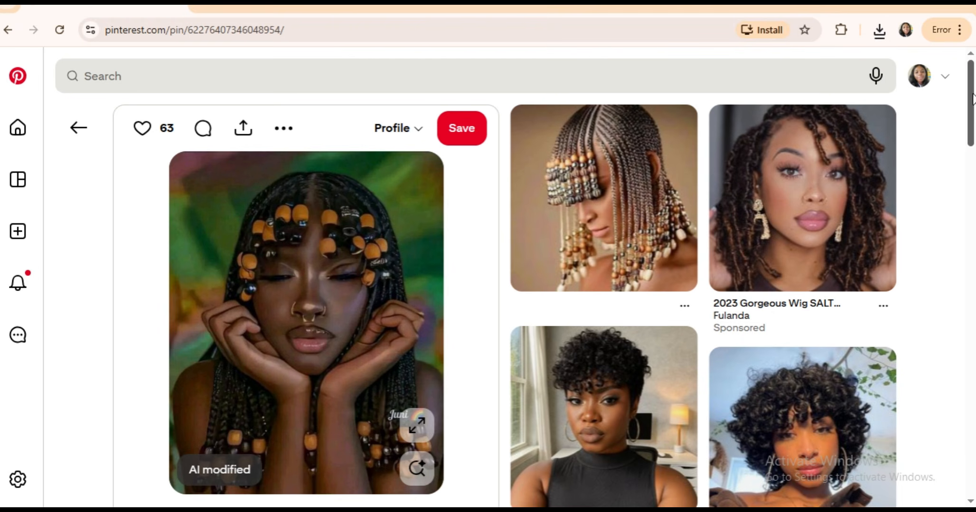
left_click_drag(970, 101, 907, 160)
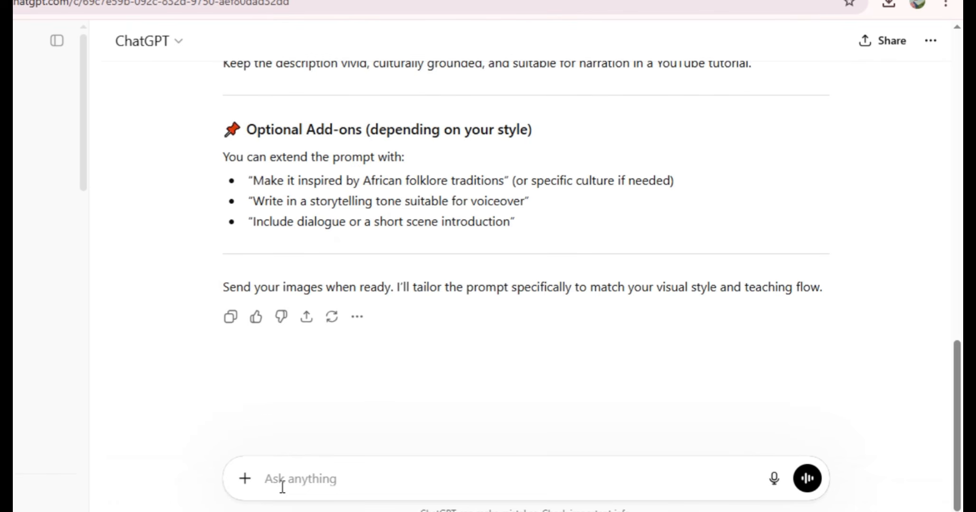
In ChatGPT, attach the reference image, request a detailed description of the subject's modest outfit, eye color, hairstyle and accessories, and review the reply
key("ctrl+v")
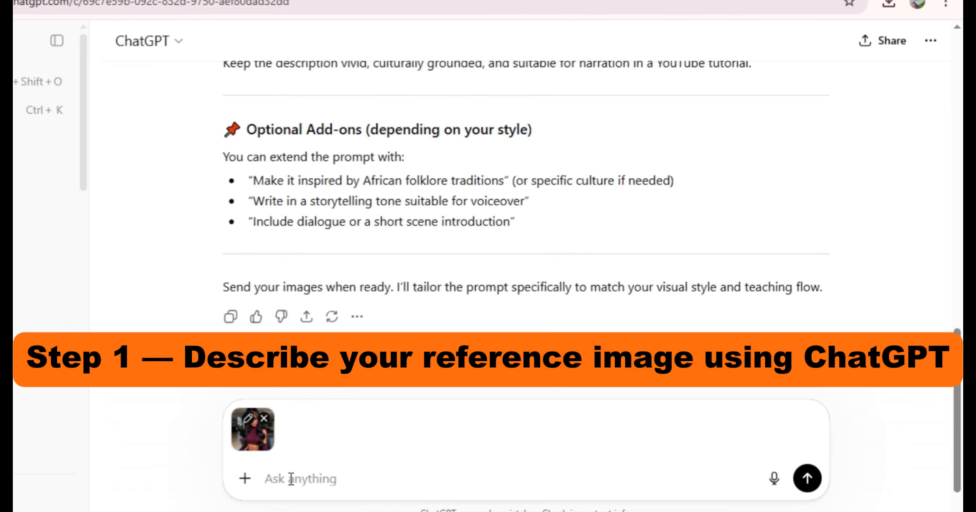
type("Describe this image in detail, focusing on the subject’s appearance, including her outfit (ensure it is described in a modest and properly covered way), eye color, hairstyle, and accessories. Provide a clear, vivid, and well-structured description.")
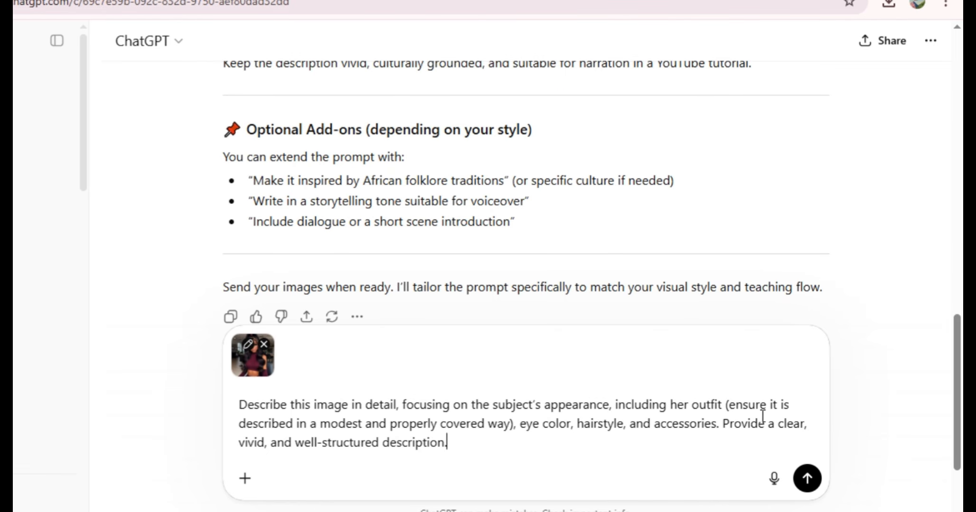
left_click(807, 478)
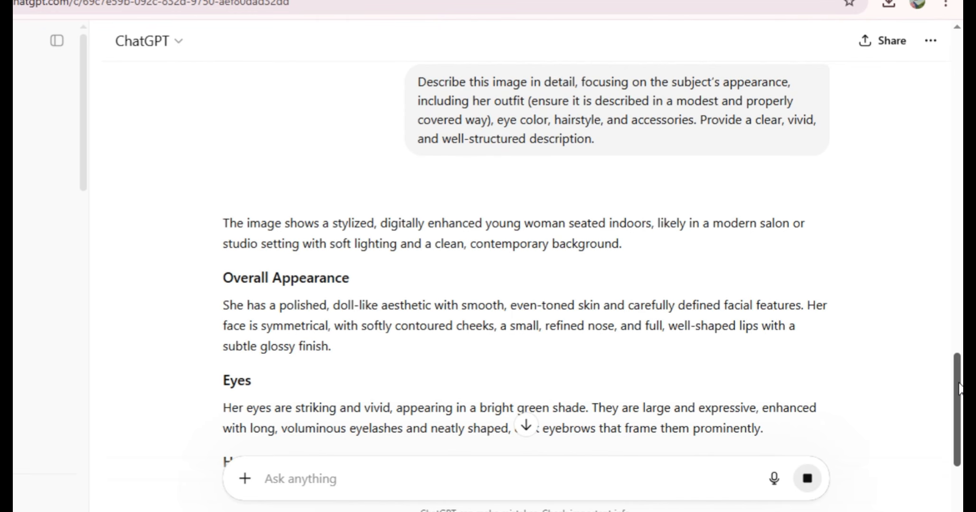
left_click_drag(959, 383, 942, 508)
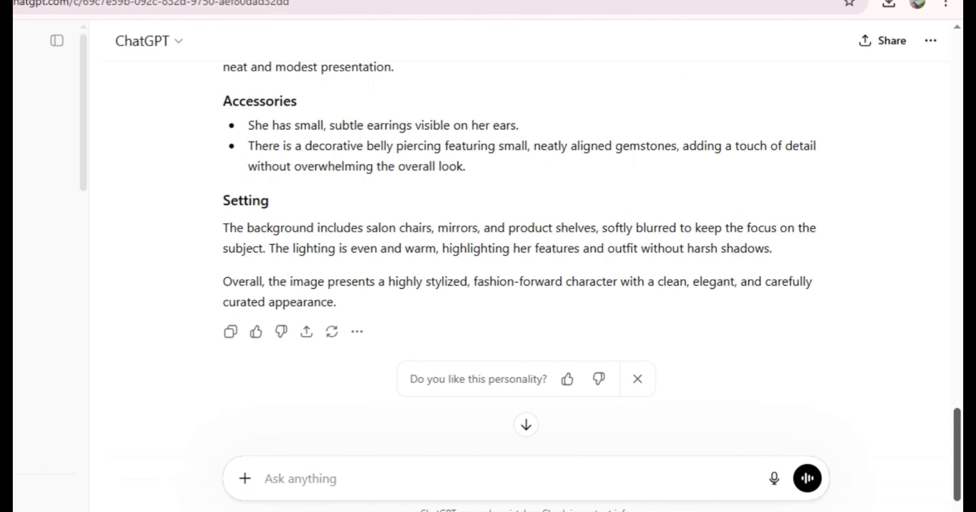
scroll(942, 476, "up", 10)
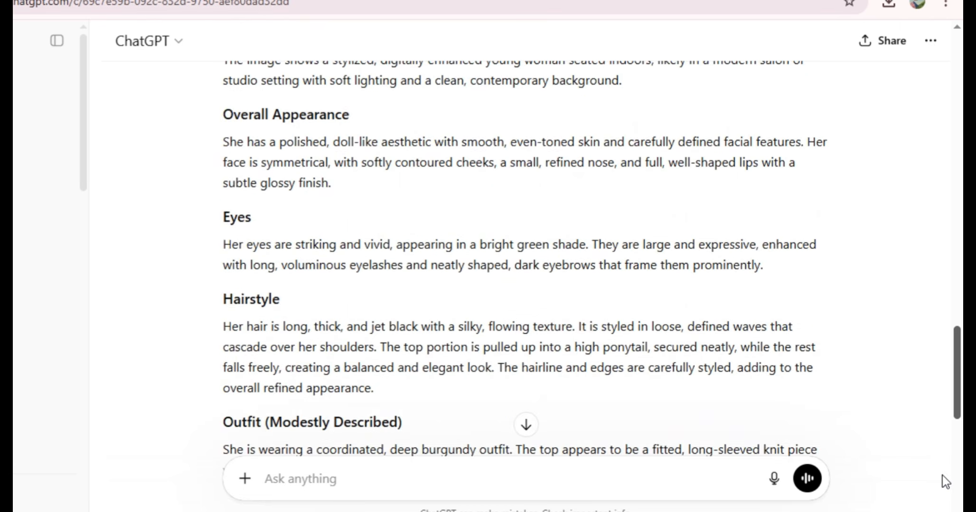
scroll(941, 453, "down", 8)
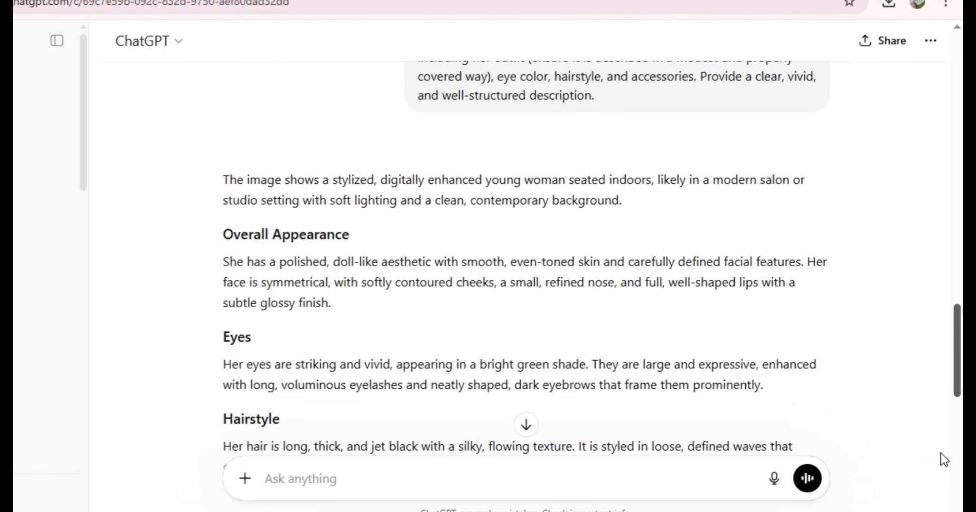
scroll(936, 489, "down", 2)
scroll(937, 489, "up", 4)
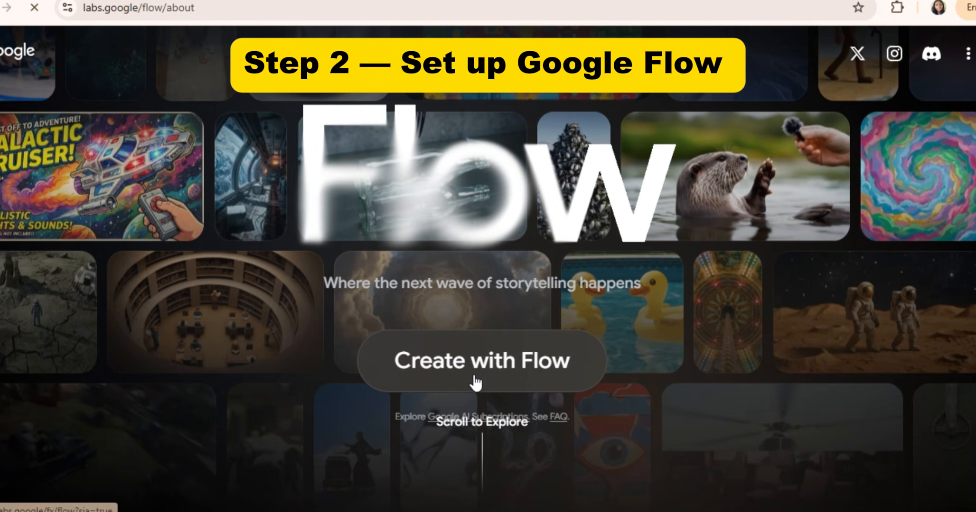
Start a new project in Google Flow and set generation to Image with Nano Banana Pro and x2 outputs
left_click(473, 382)
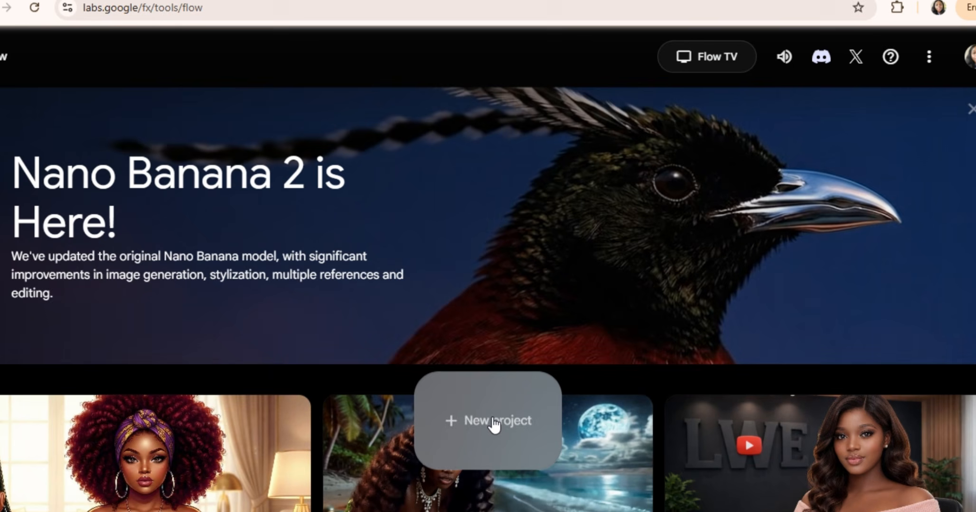
left_click(494, 423)
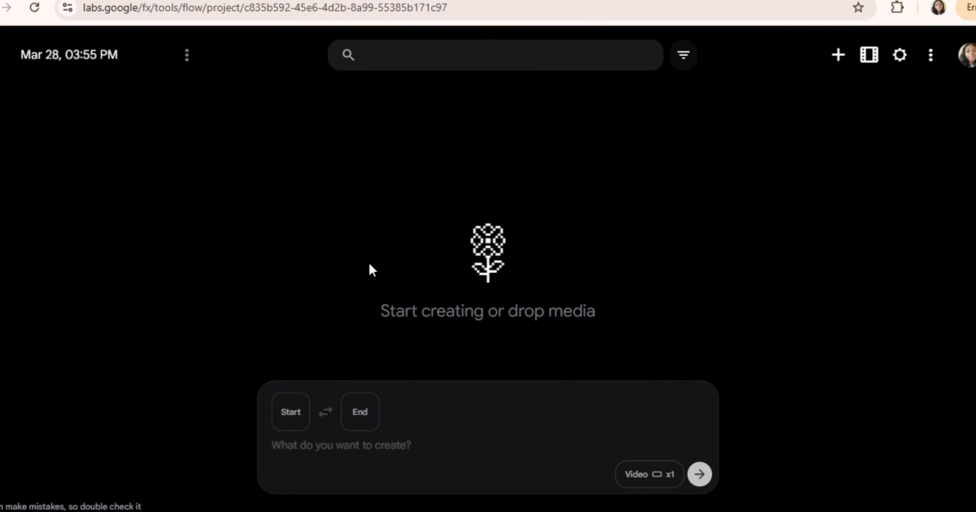
left_click(659, 478)
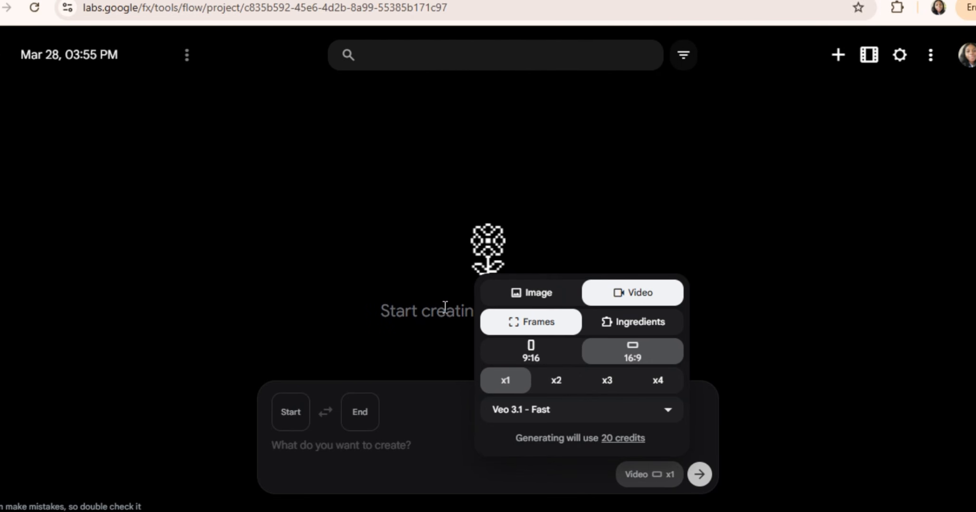
left_click(534, 289)
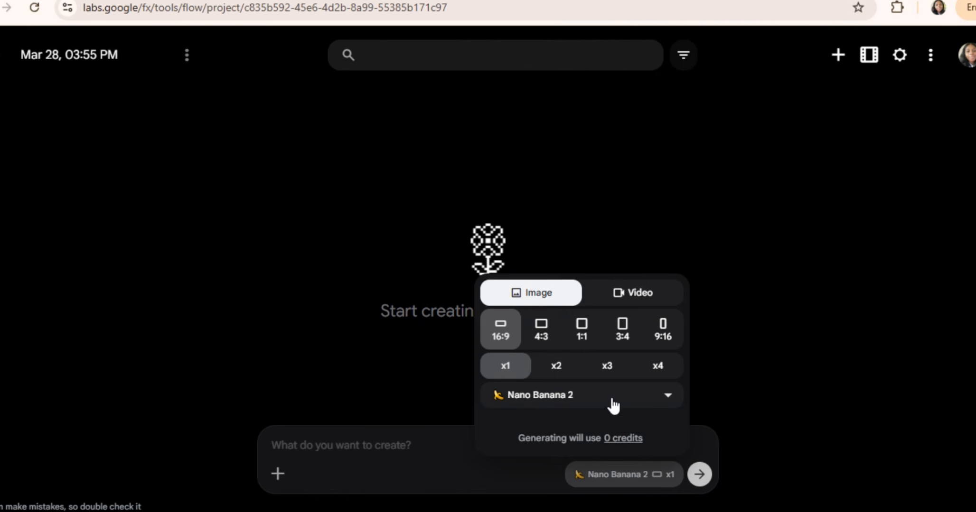
left_click(546, 398)
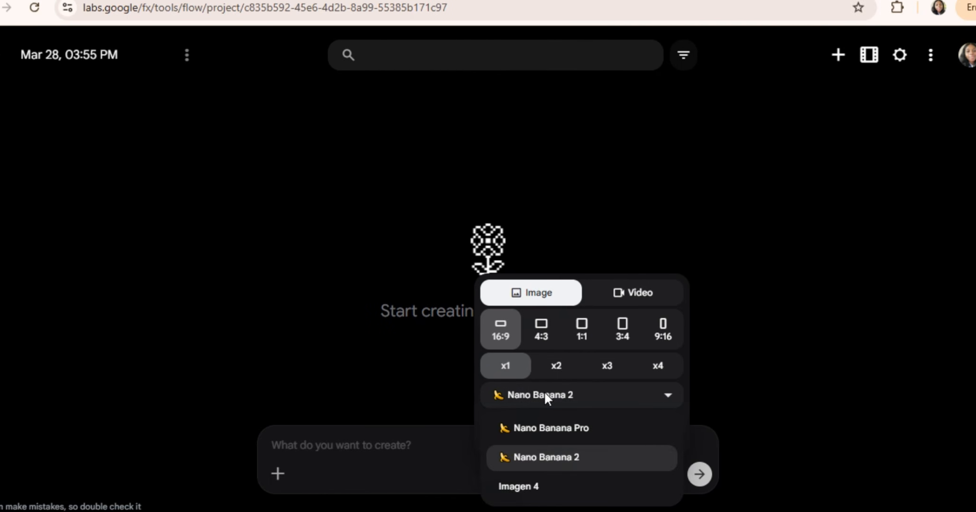
left_click(563, 432)
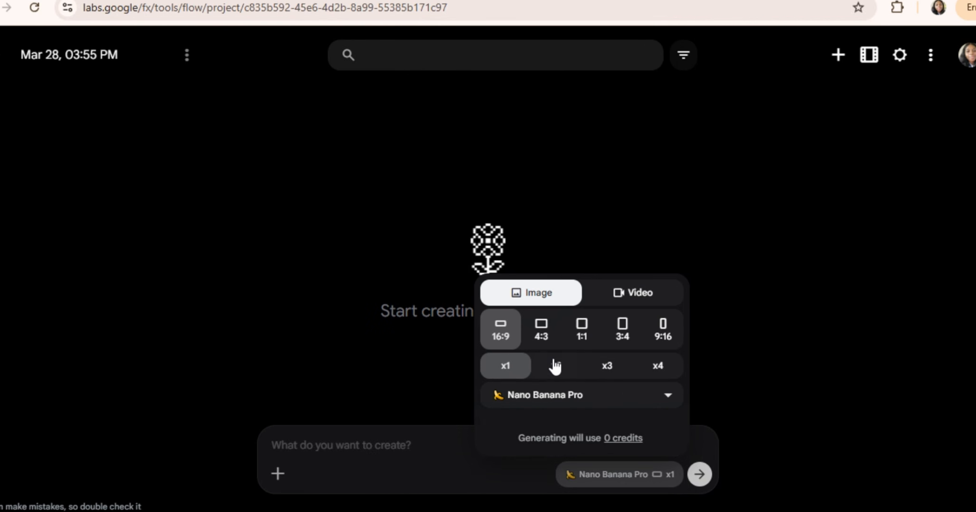
left_click(557, 372)
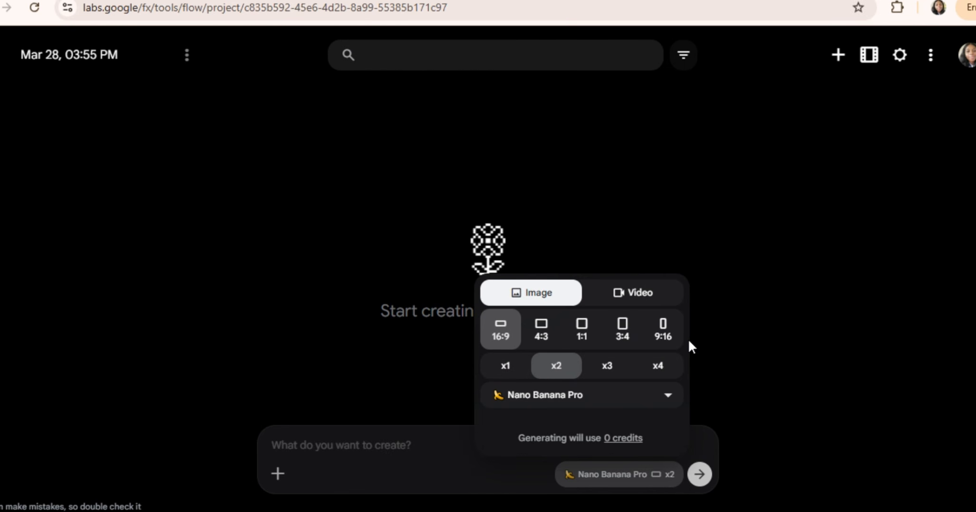
left_click(761, 316)
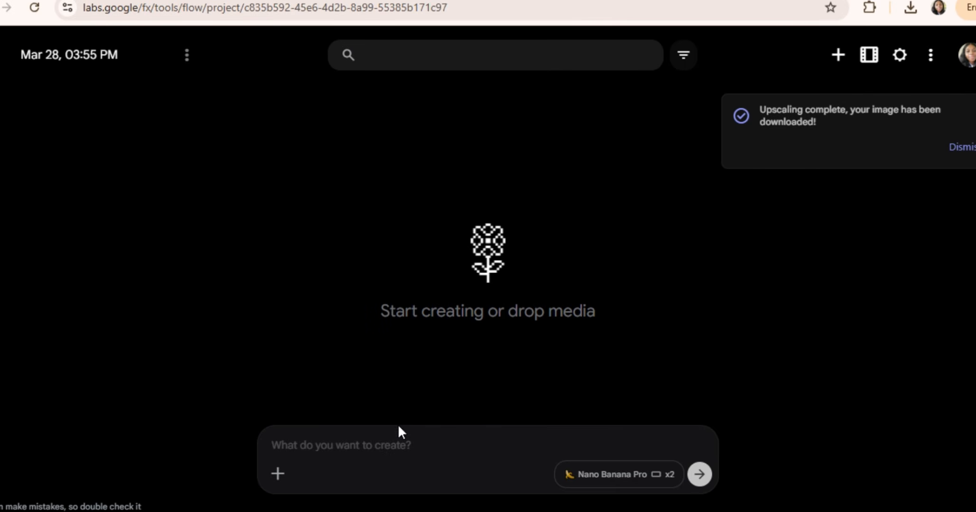
Paste the copied reference image into the Flow project and dismiss the upscaling notice
right_click(303, 448)
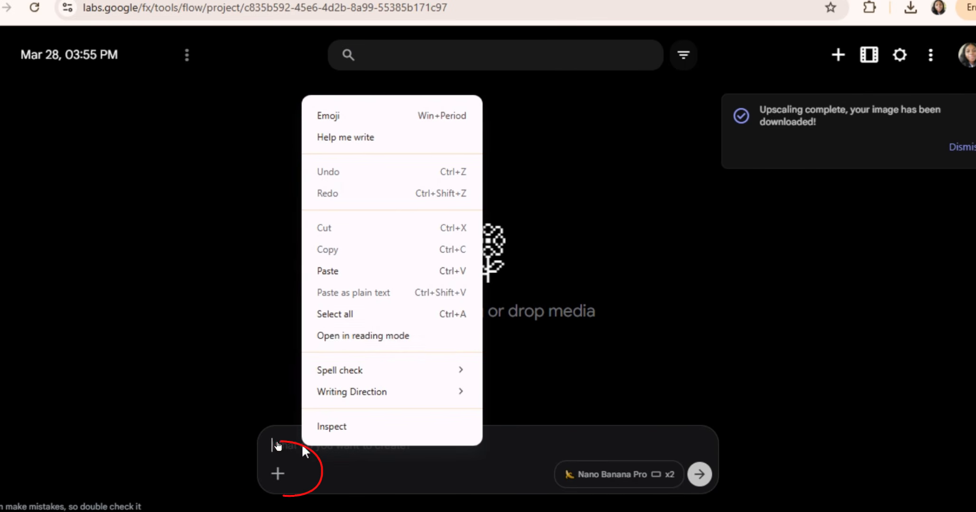
left_click(338, 273)
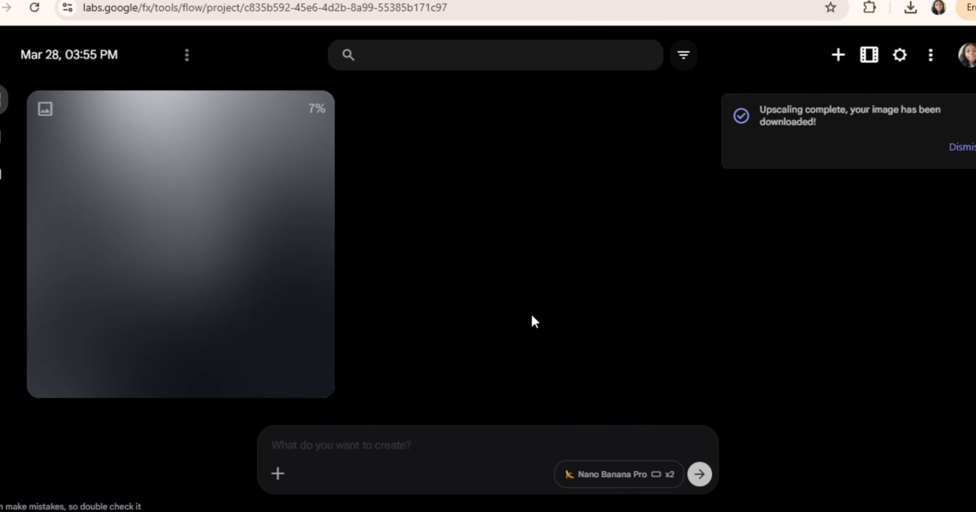
left_click(952, 148)
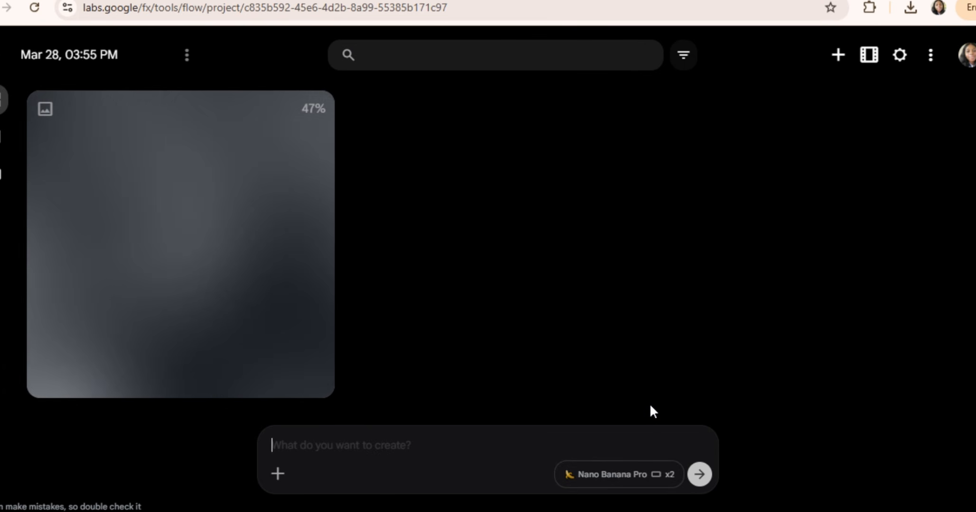
Copy the full prompt from the character appearance document into the Flow prompt and review its opening style and lighting paragraphs
key("ctrl+Tab")
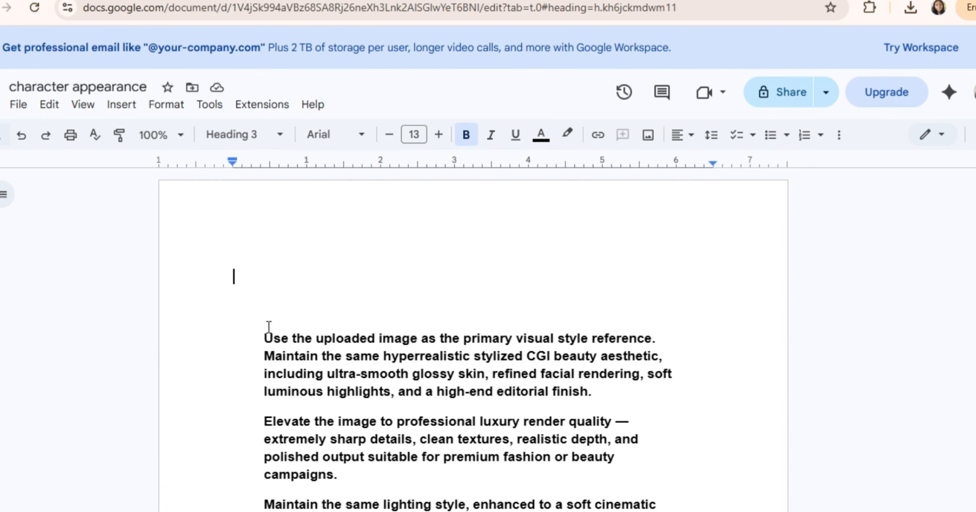
left_click_drag(264, 338, 407, 317)
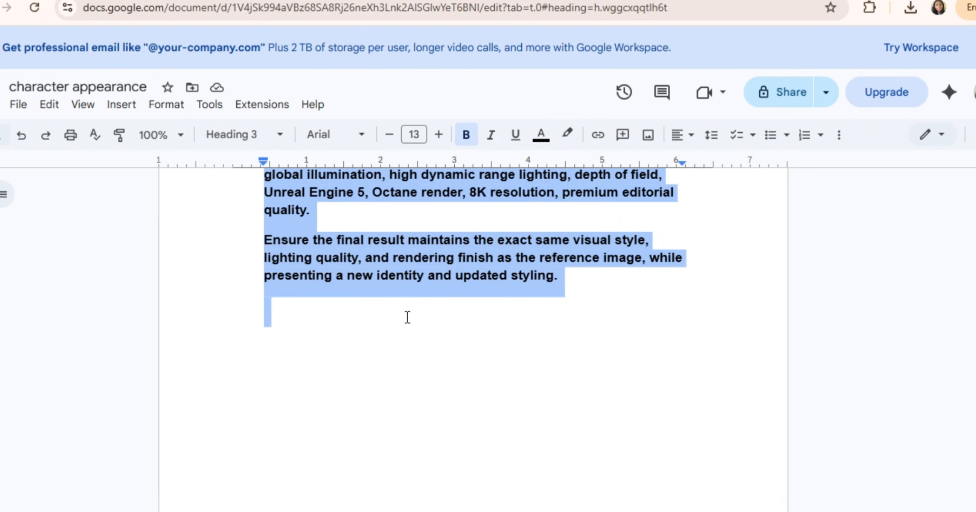
key("ctrl+shift+Tab")
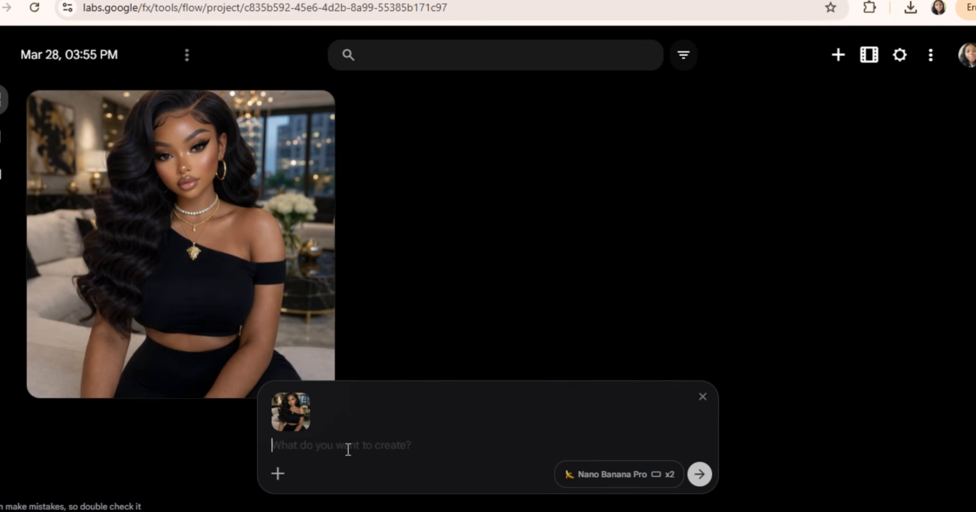
key("ctrl+v")
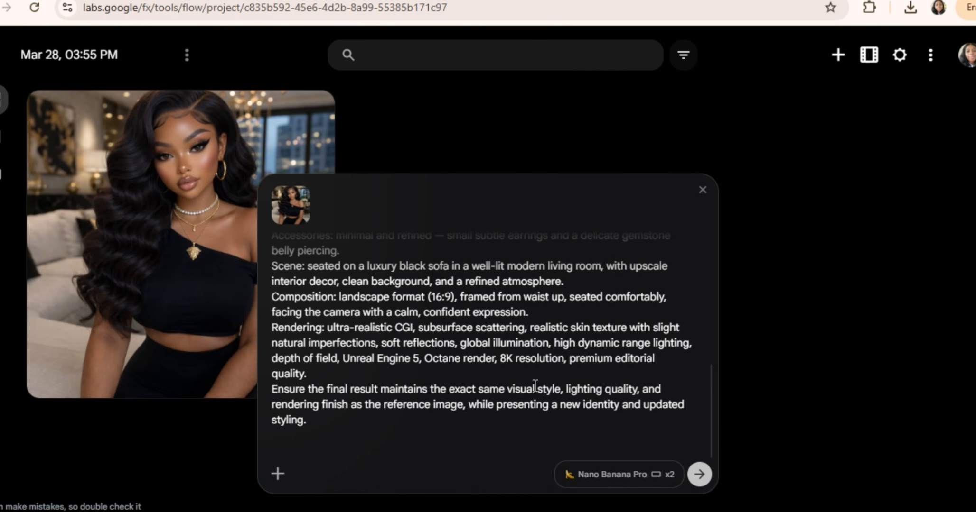
left_click_drag(711, 411, 694, 274)
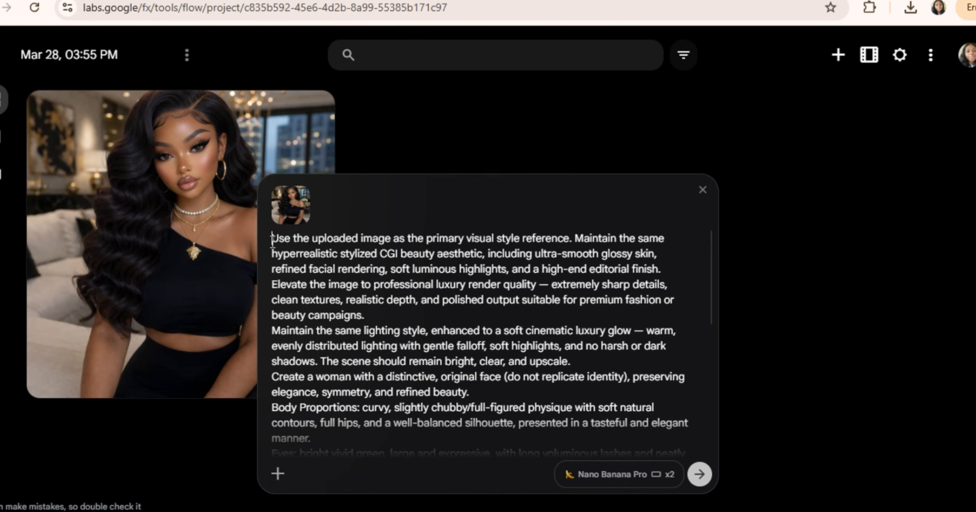
left_click_drag(271, 239, 532, 358)
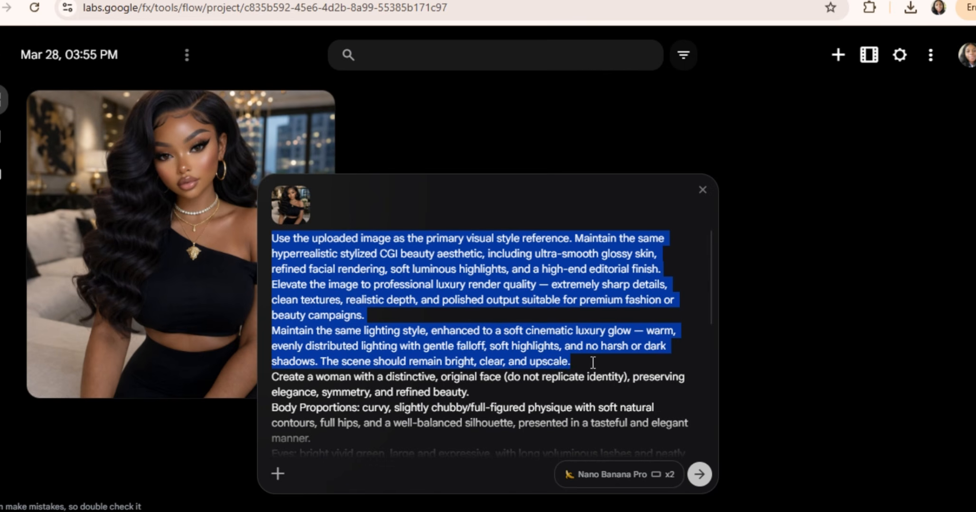
left_click_drag(512, 214, 598, 356)
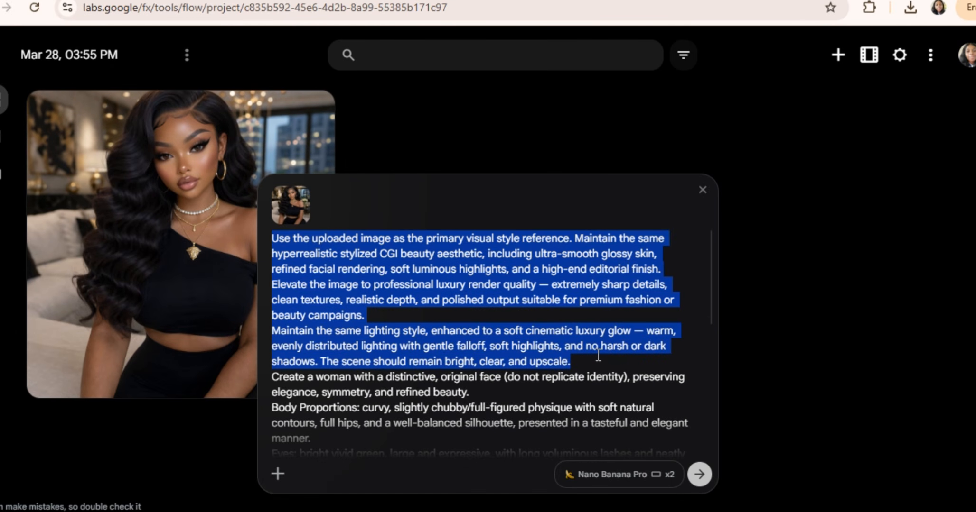
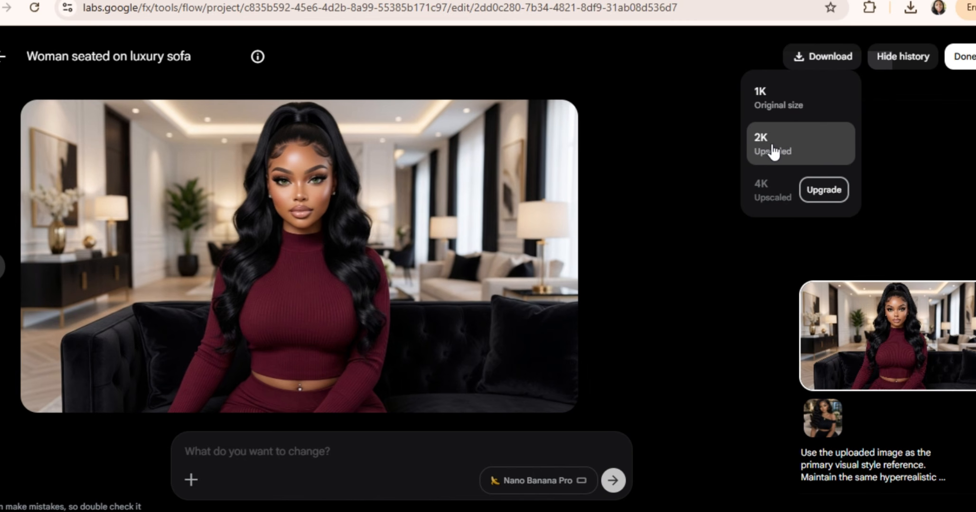
Download the generated image of the woman on the black sofa at 2K upscaled and return to the project
left_click(764, 150)
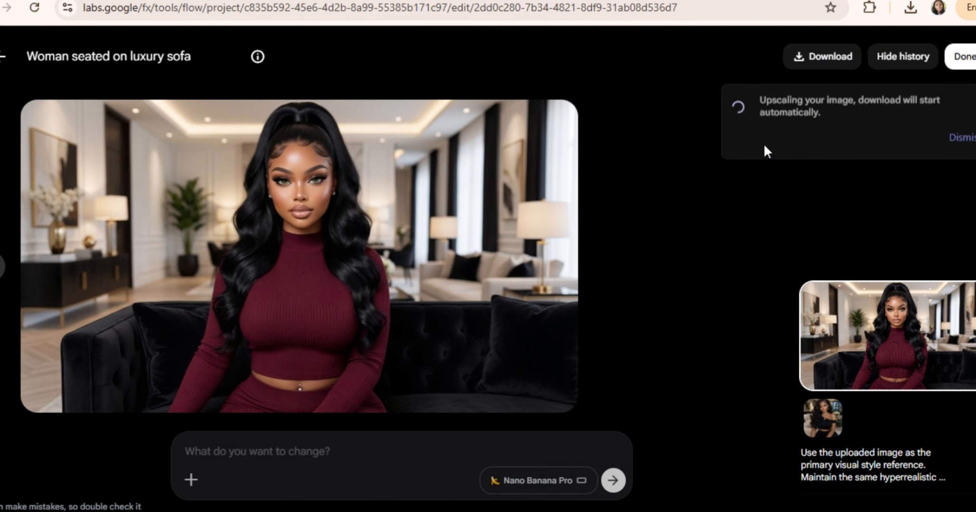
left_click(2, 57)
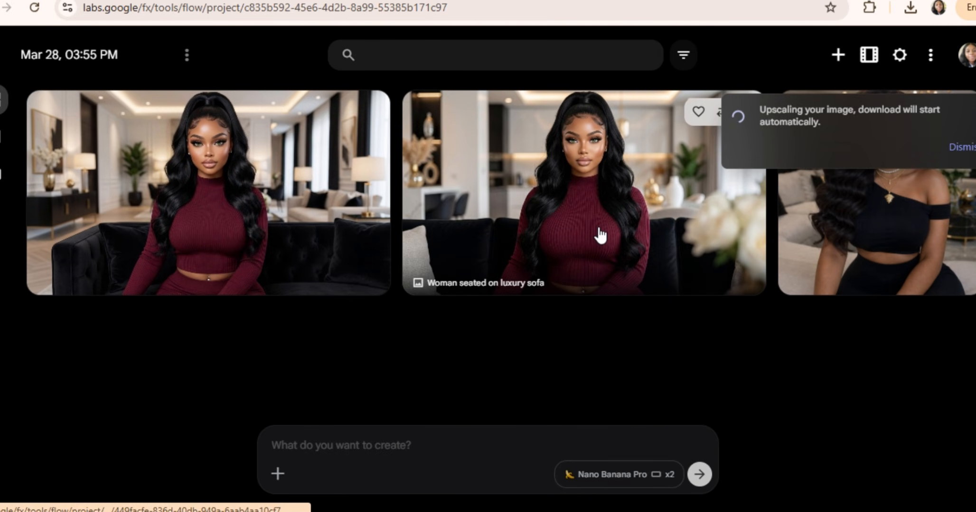
View the second generated image of the woman seated on the luxury sofa, return to the project and dismiss the upscaling notice
left_click(599, 230)
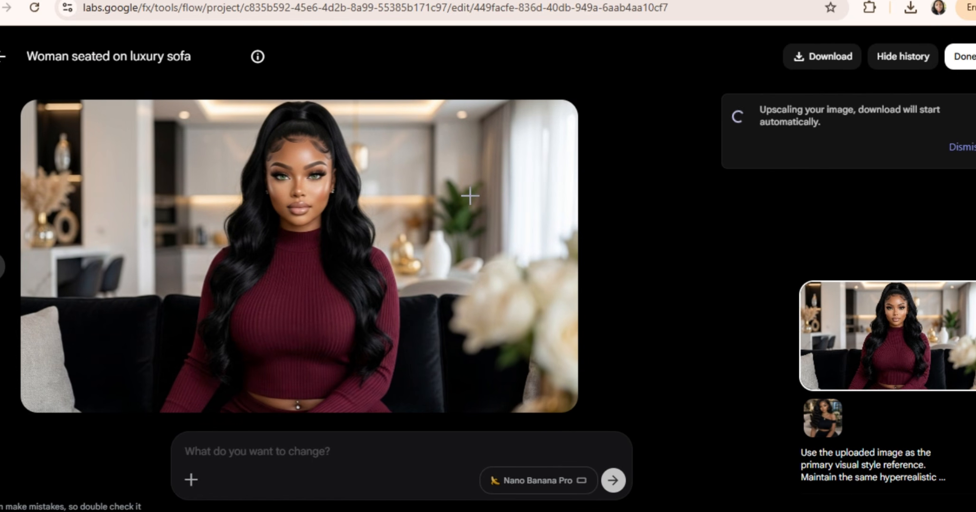
left_click(15, 57)
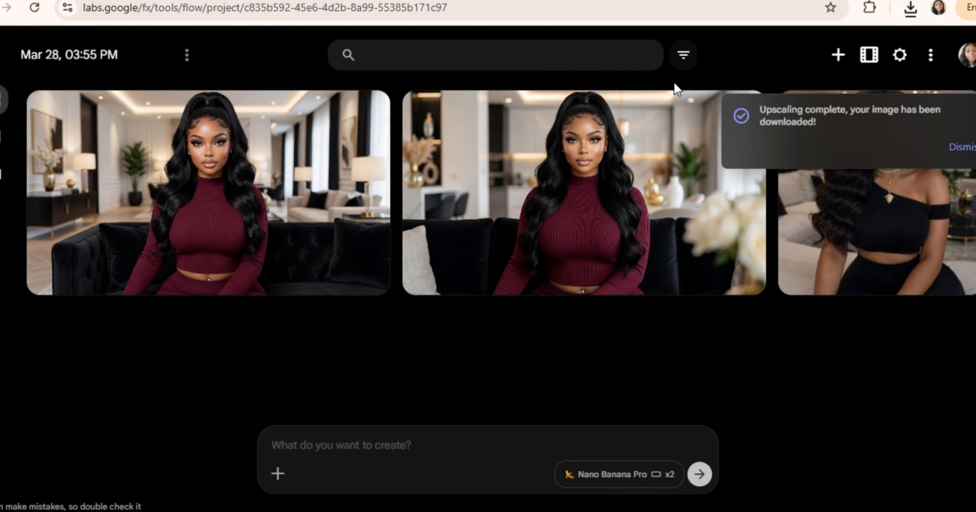
left_click(961, 148)
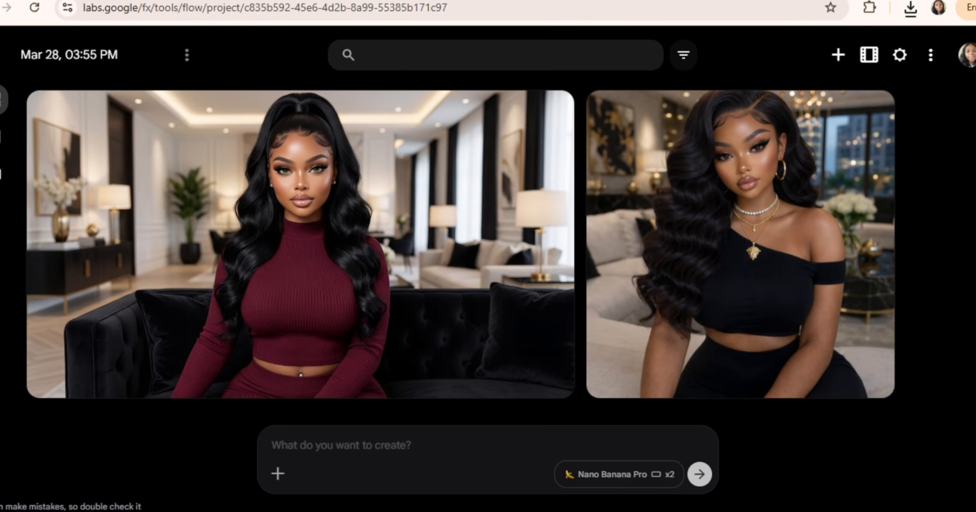
scroll(488, 245, "down", 3)
scroll(488, 244, "up", 3)
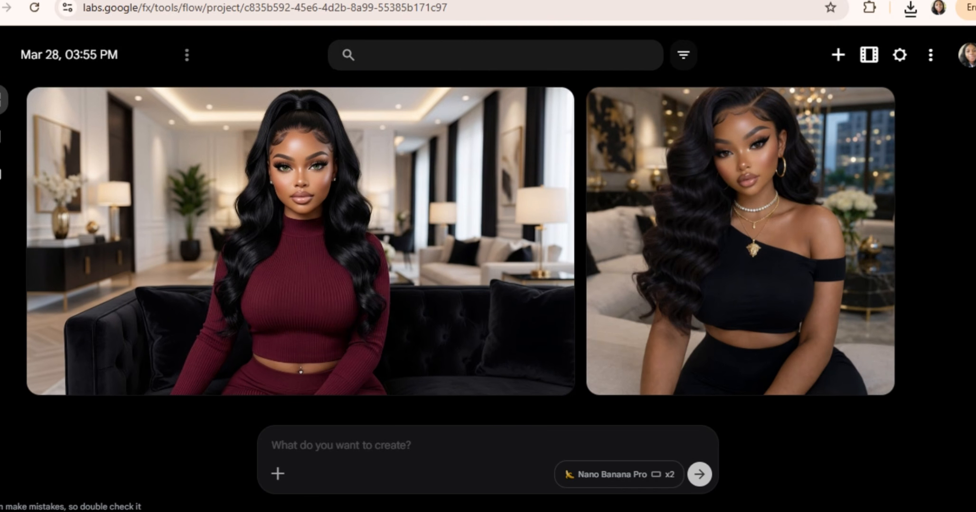
scroll(488, 245, "down", 1)
scroll(460, 232, "down", 2)
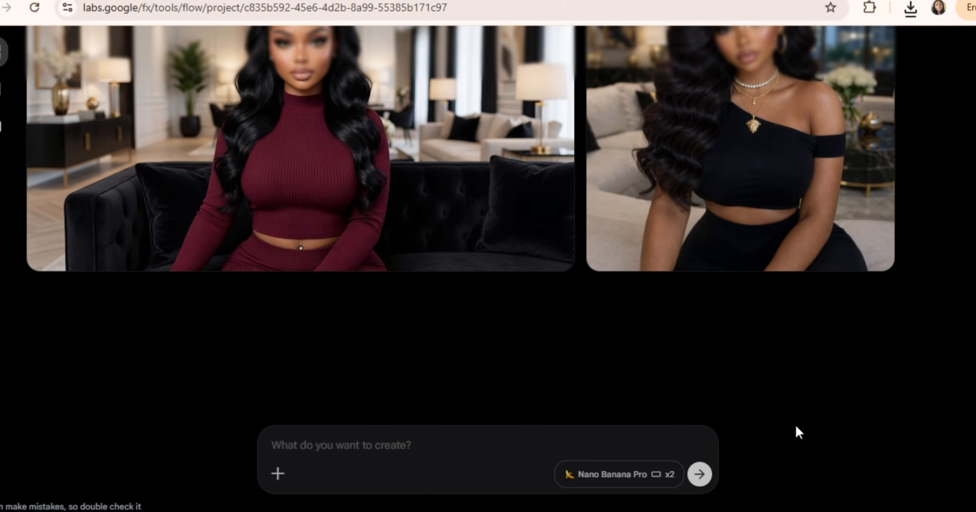
scroll(797, 432, "up", 3)
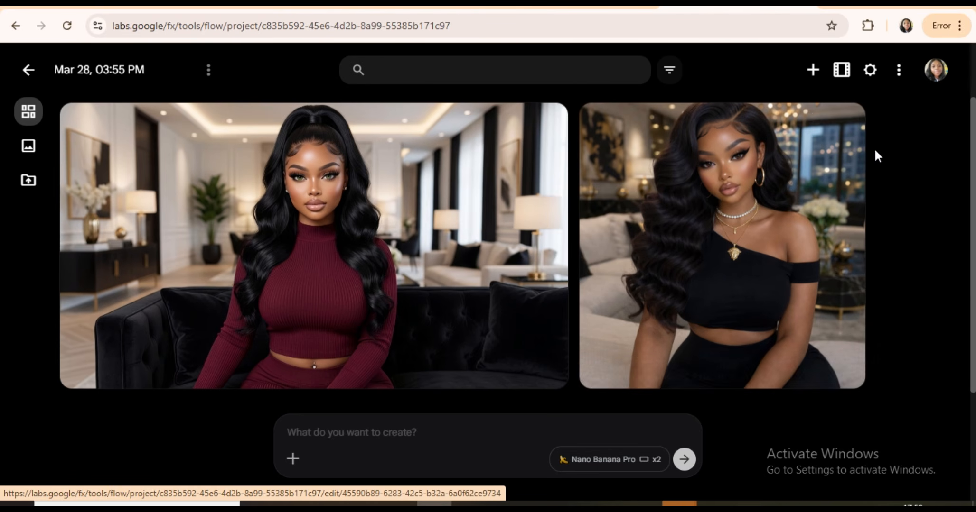
Add the reference image of the woman in the black outfit to the prompt, and paste the copied man's photo as second reference
left_click(846, 127)
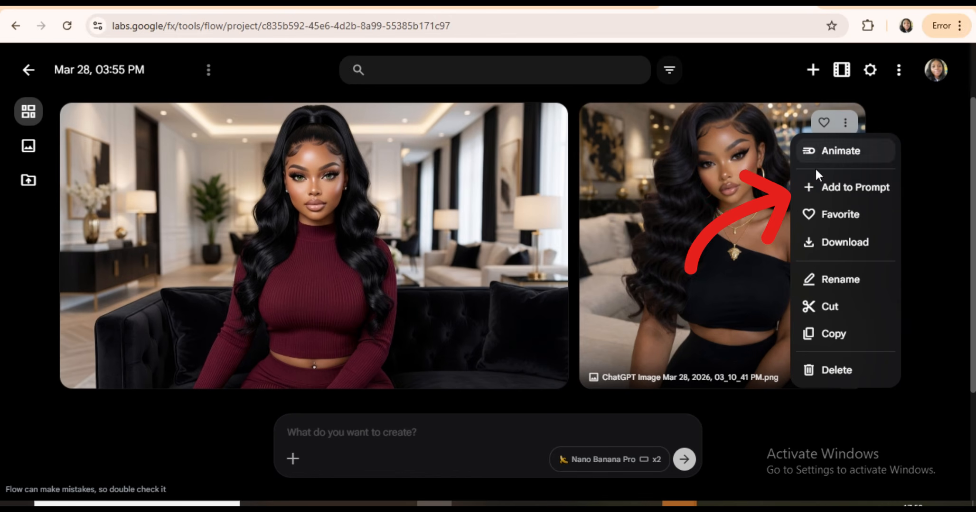
left_click(857, 189)
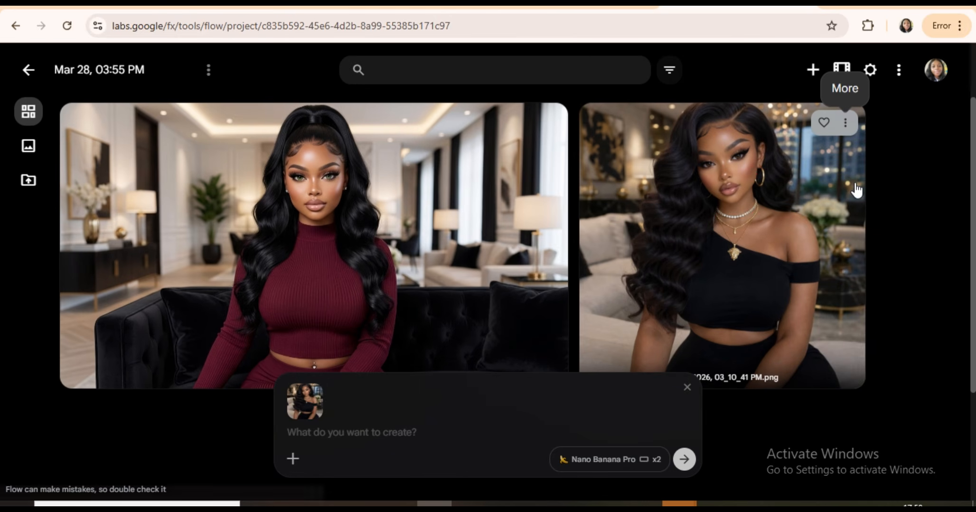
right_click(361, 430)
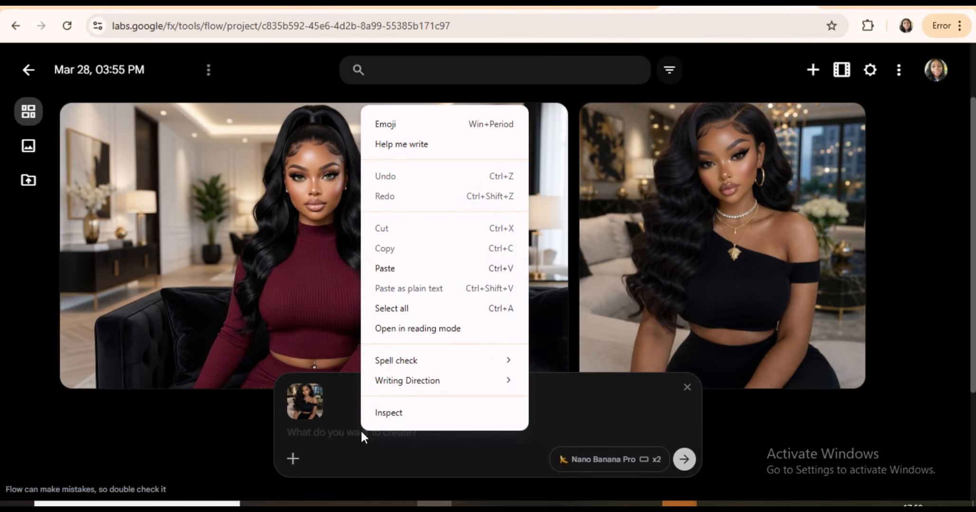
left_click(384, 269)
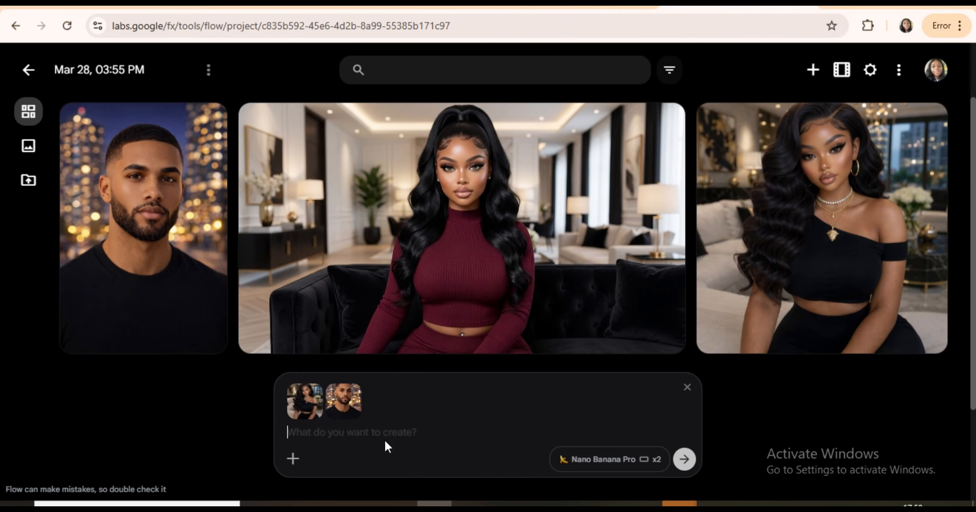
Paste the prompt adapting the man to the first image's style on a green luxury sofa, review it and generate the images
left_click(339, 430)
key("ctrl+v")
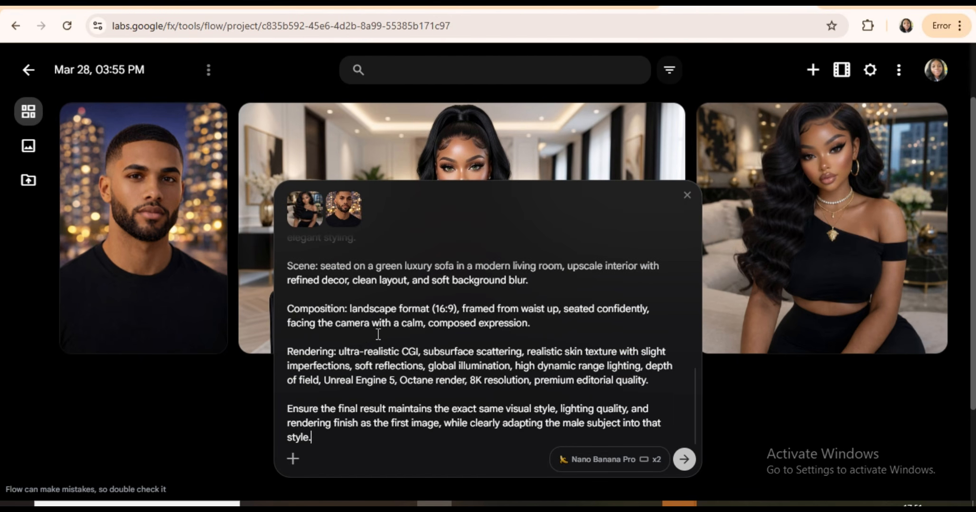
left_click(423, 335)
scroll(618, 350, "up", 10)
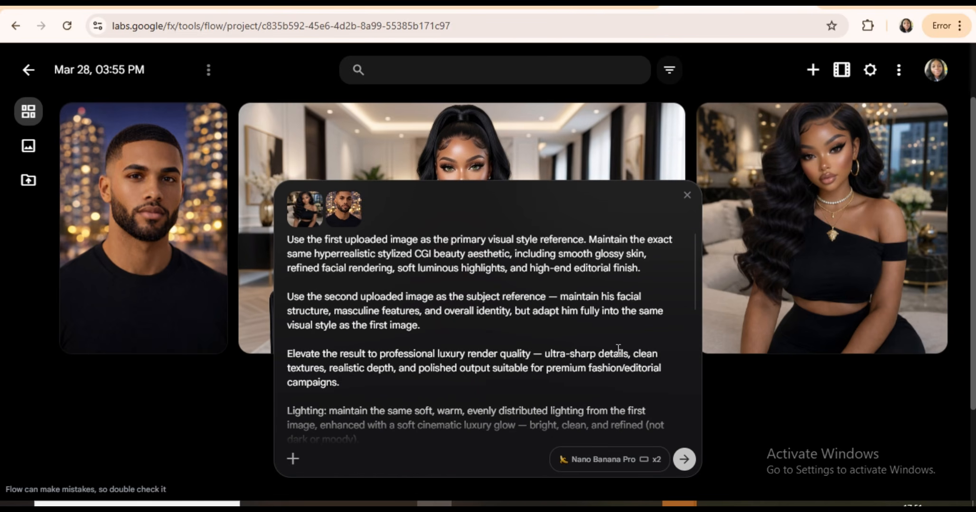
scroll(618, 350, "down", 1)
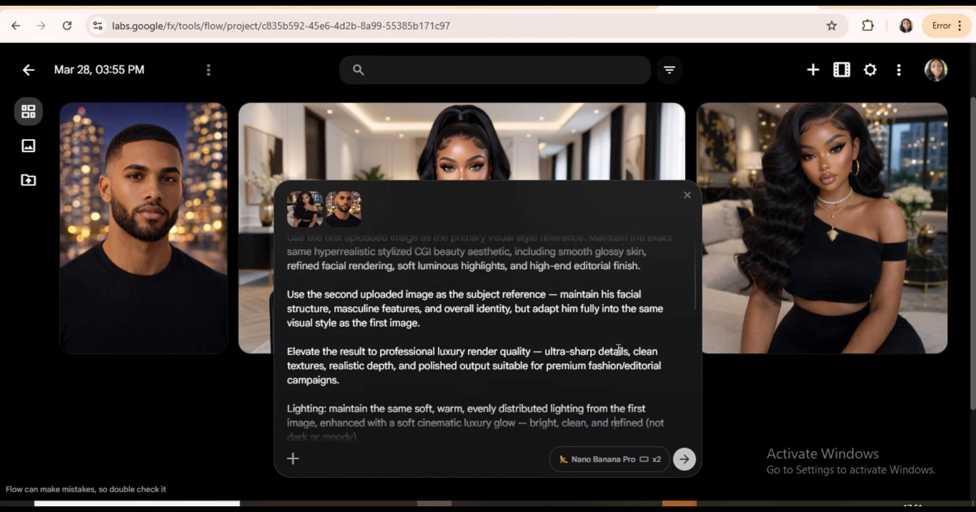
scroll(618, 350, "down", 8)
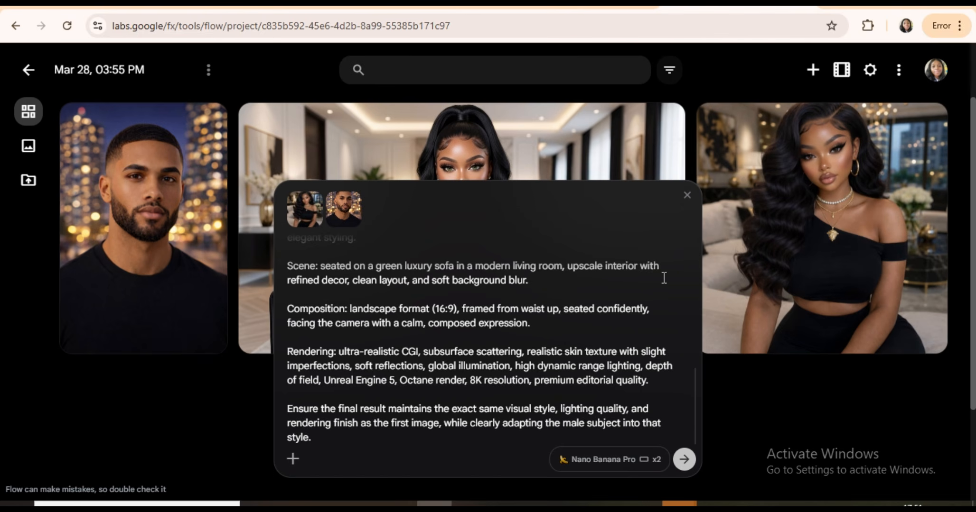
scroll(664, 278, "up", 15)
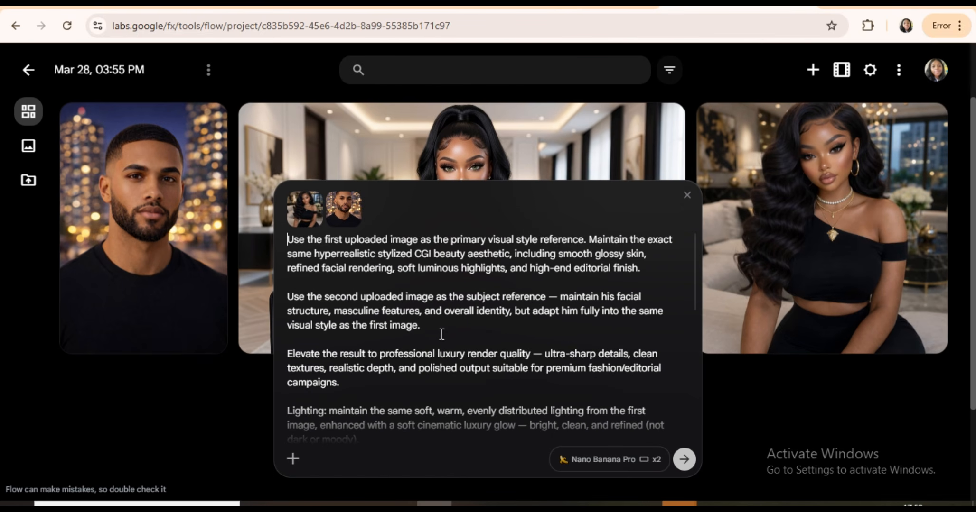
left_click(684, 459)
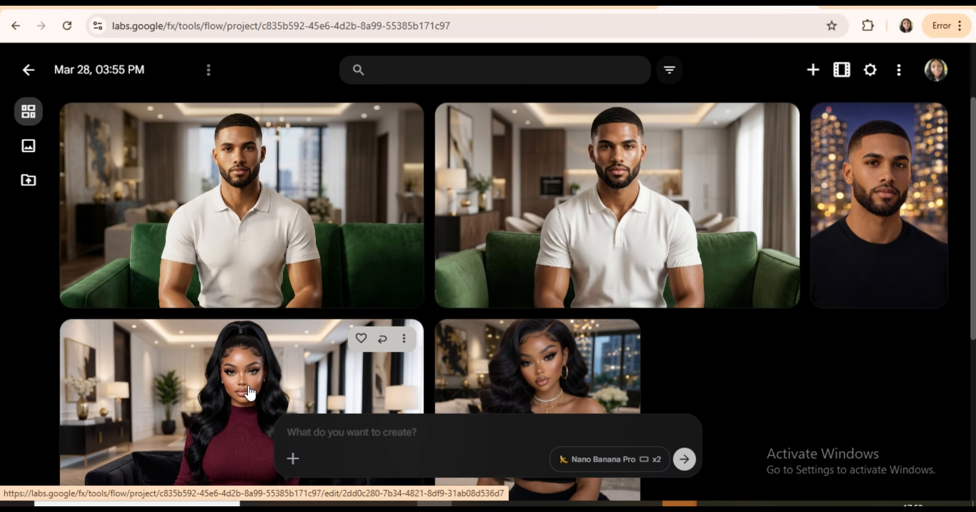
Compare the second generated image of the man on the green sofa with the woman on the black sofa, each at full size
left_click(680, 214)
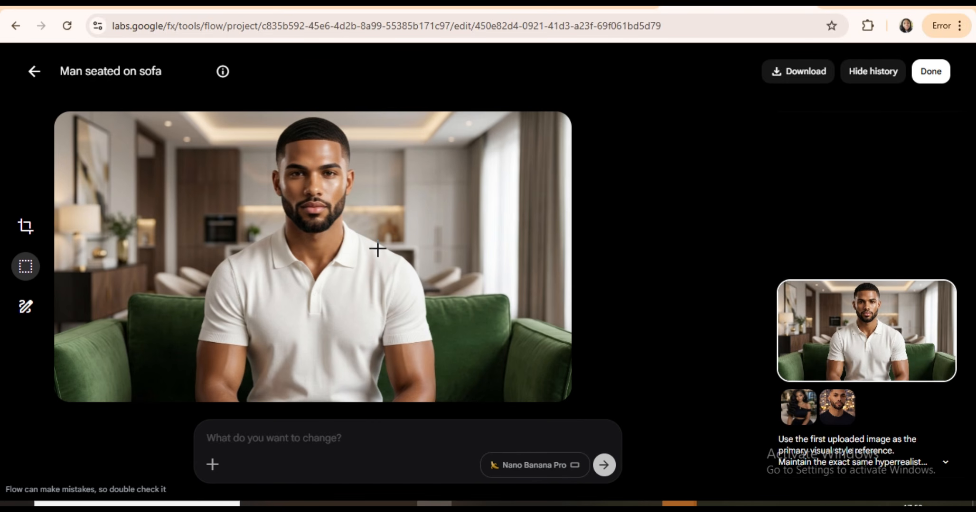
left_click(34, 71)
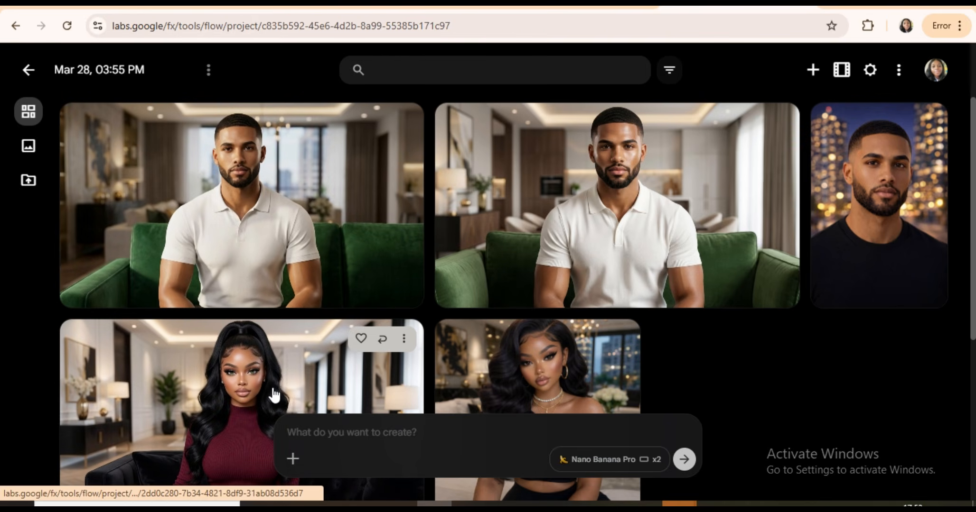
left_click(273, 390)
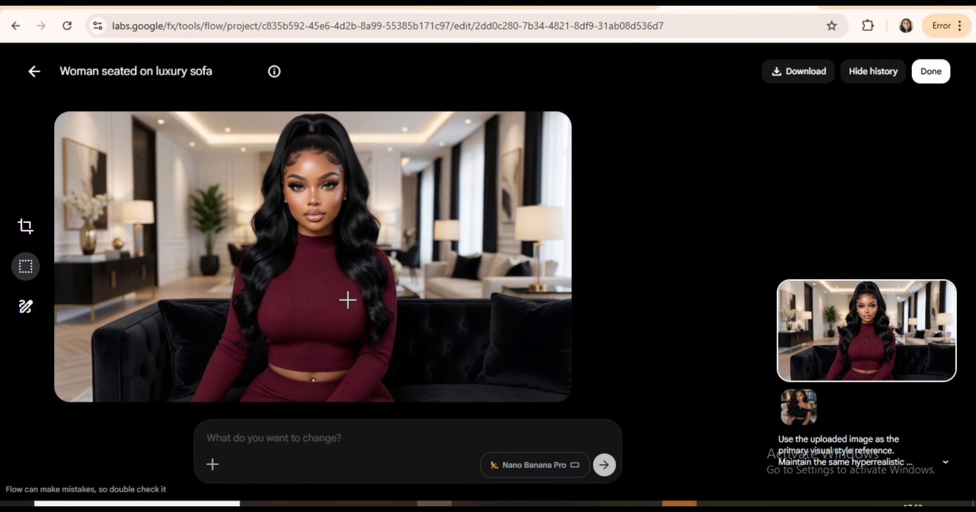
left_click(34, 71)
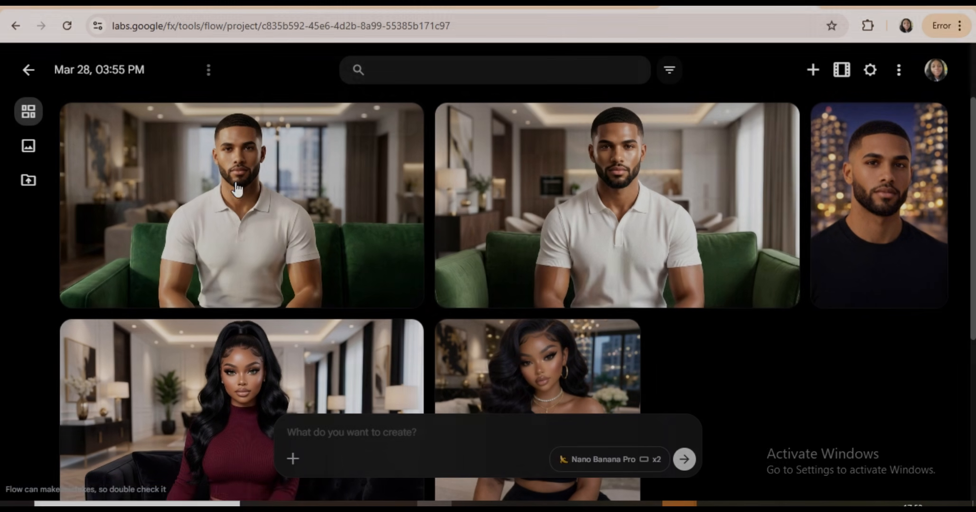
Paste the copied reference image into the Flow prompt
scroll(660, 257, "down", 2)
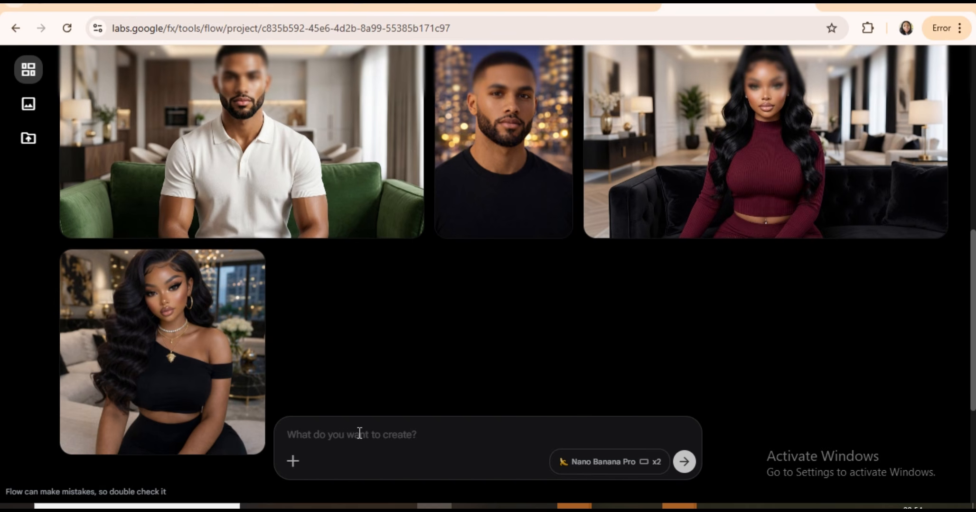
right_click(357, 431)
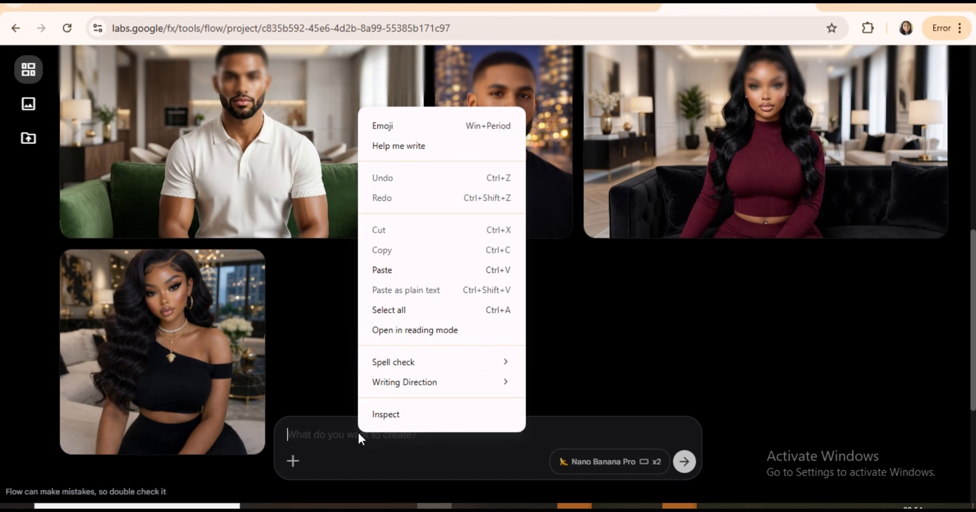
left_click(393, 273)
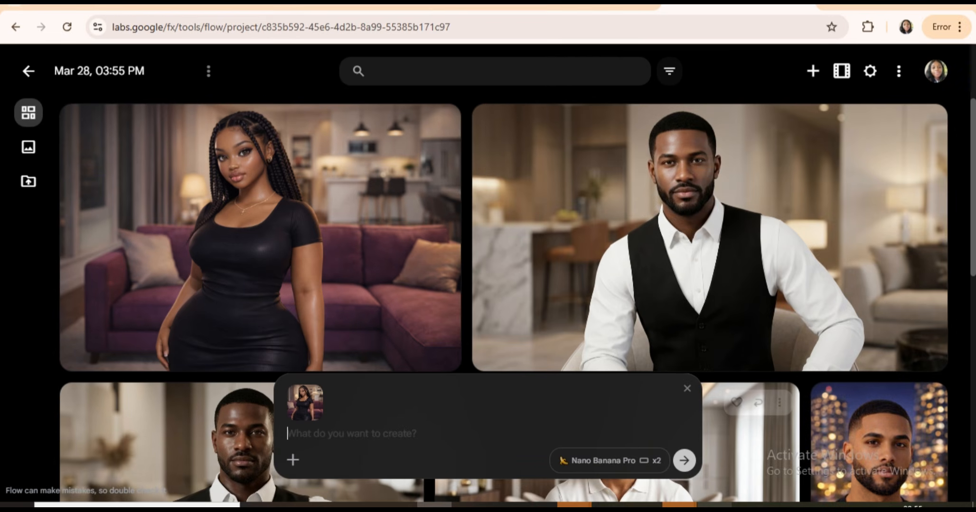
Paste the prompt restyling the braided woman with straight hair in a purple-sofa living room, review it and generate the images
key("ctrl+v")
left_click(419, 335)
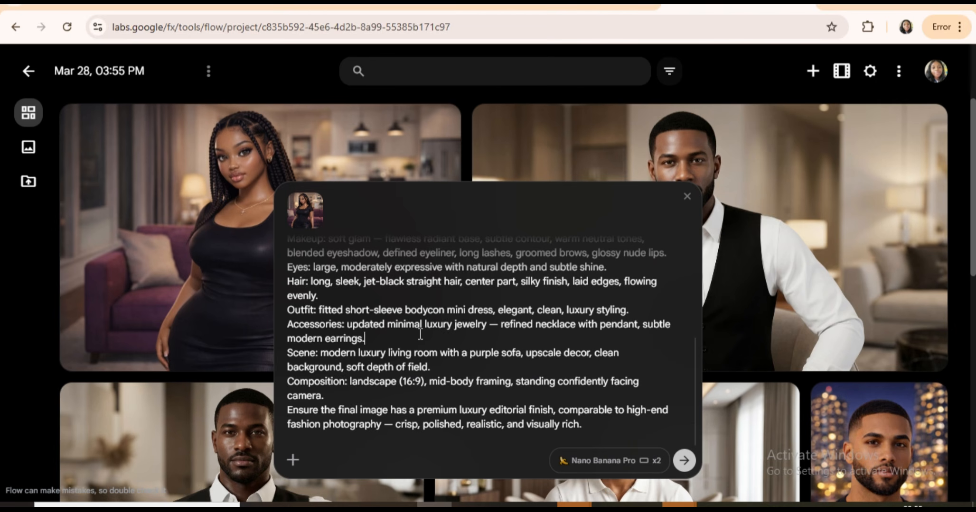
scroll(420, 335, "up", 5)
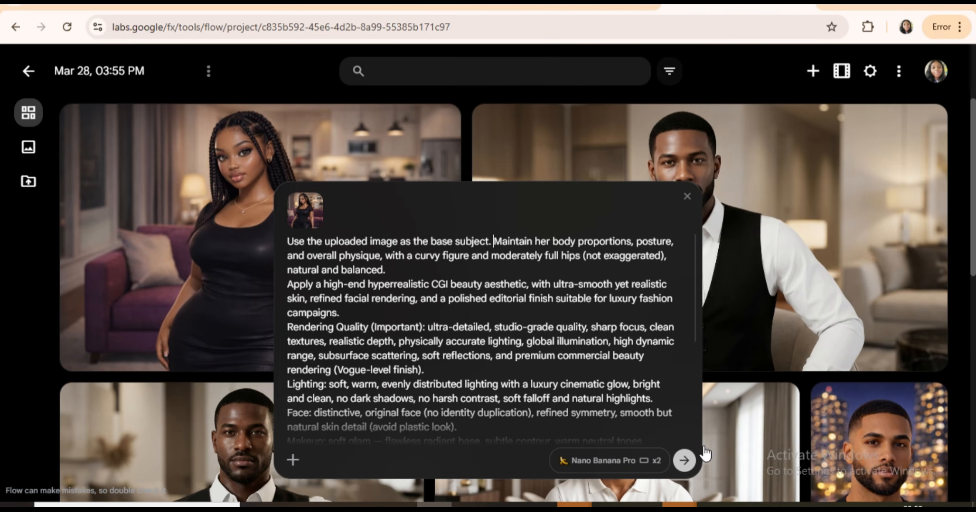
left_click(685, 461)
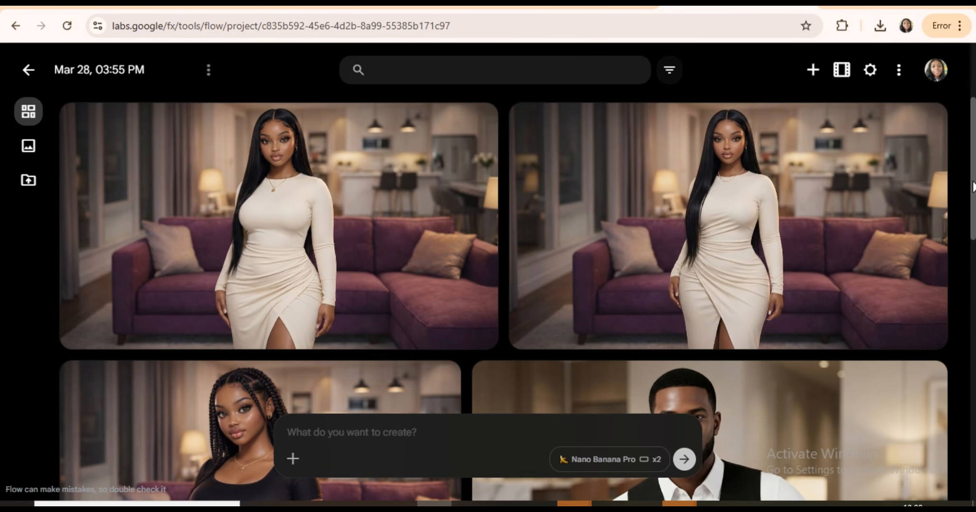
Open the first generated image of the woman in the cream dress by the purple sofa
left_click_drag(973, 184, 972, 162)
left_click(326, 222)
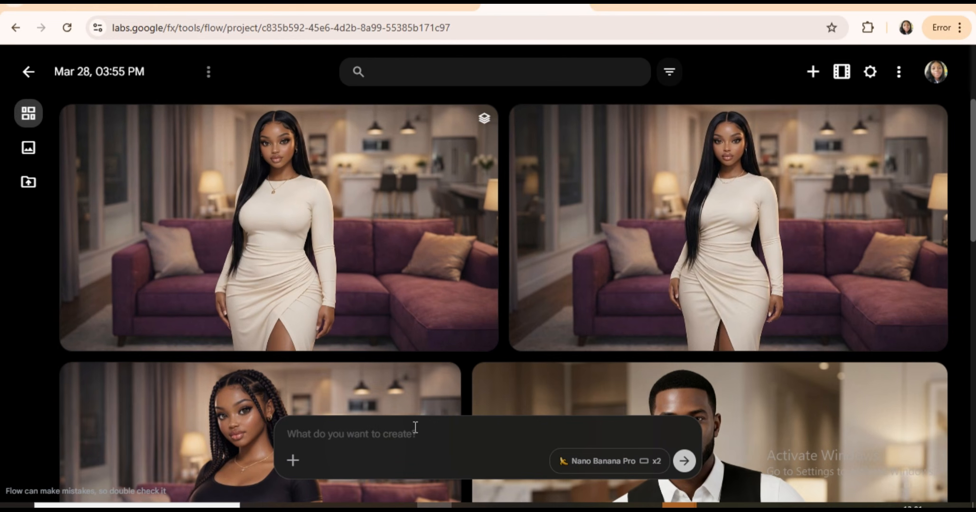
Paste the new reference image into the project and switch the image model to Nano Banana 2
left_click(377, 431)
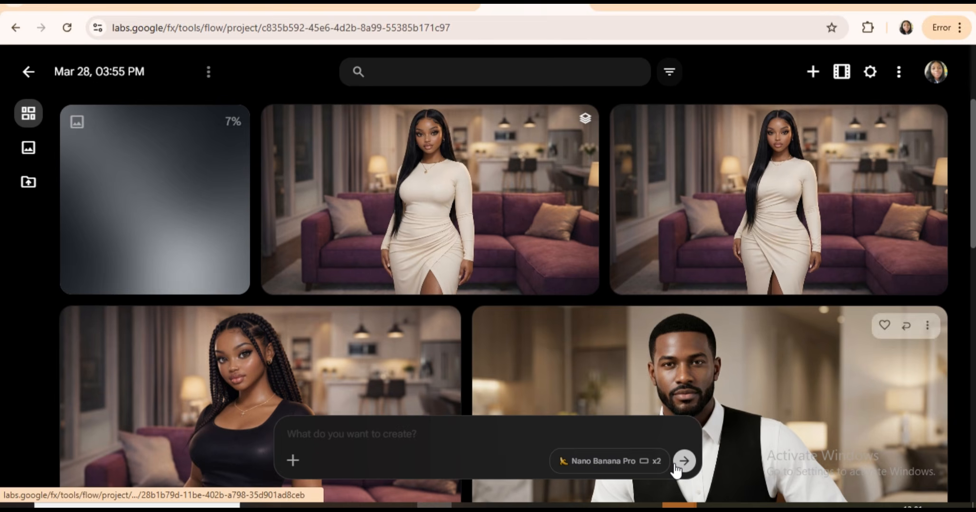
left_click(654, 462)
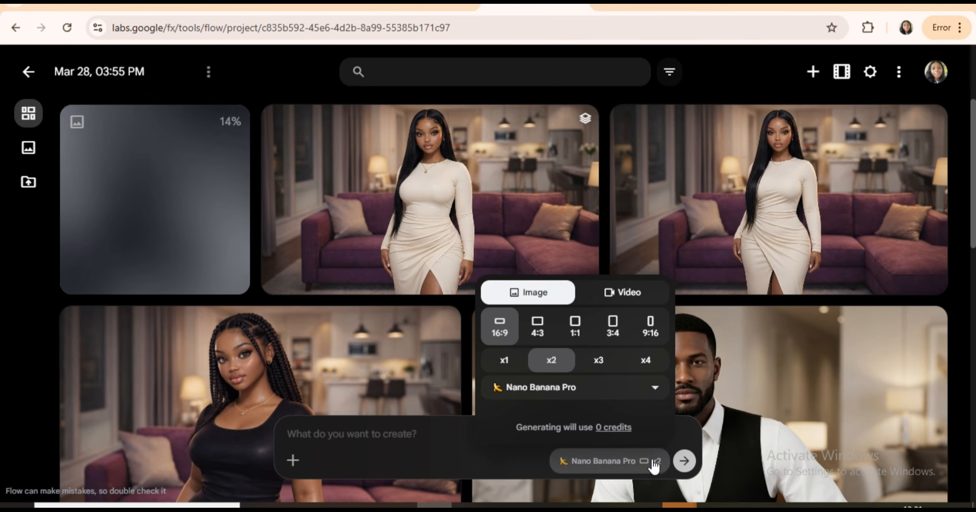
left_click(576, 391)
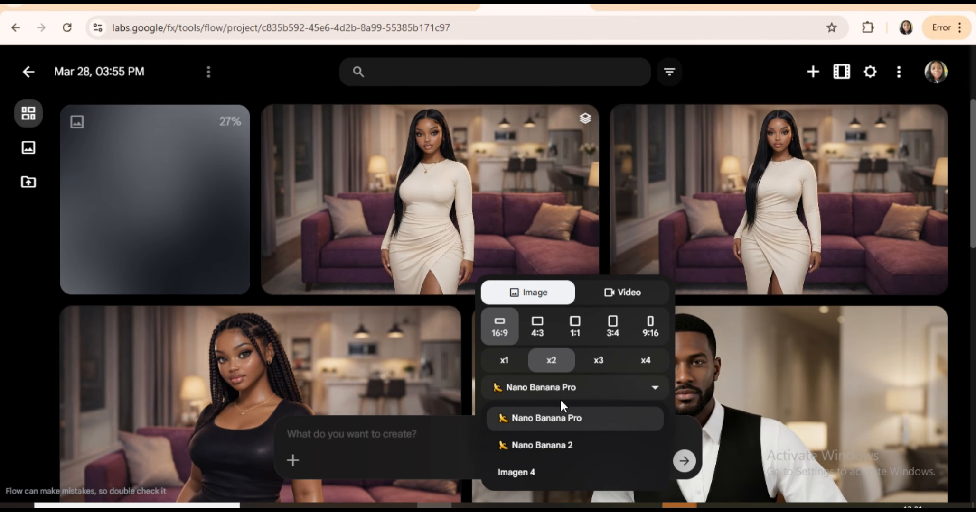
left_click(530, 446)
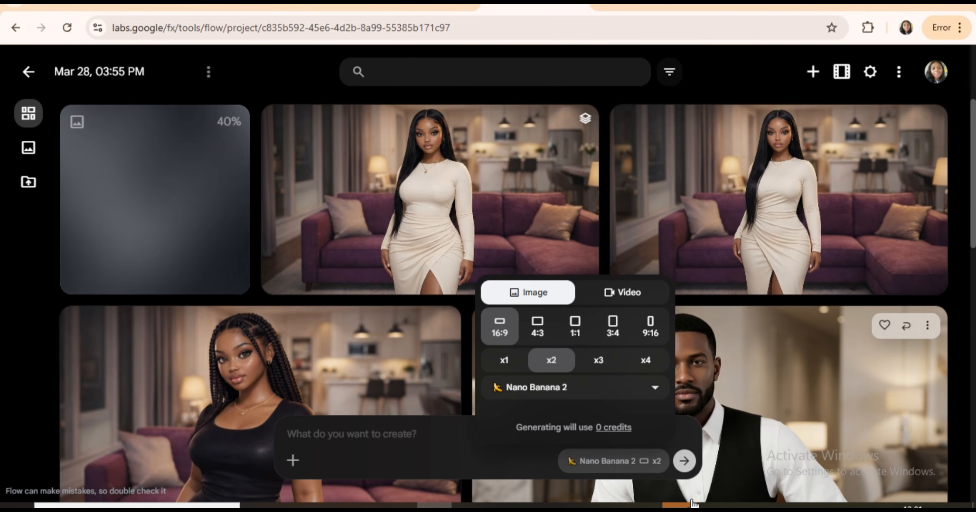
Add the yellow-outfit reference image to the Flow prompt and paste the luxury balcony prompt with the sleek bun and white robe
left_click(230, 125)
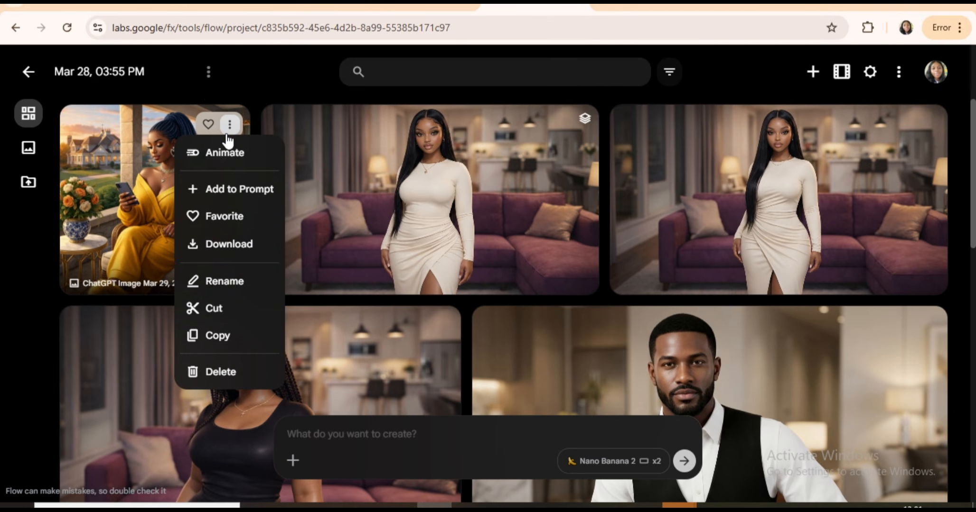
left_click(232, 190)
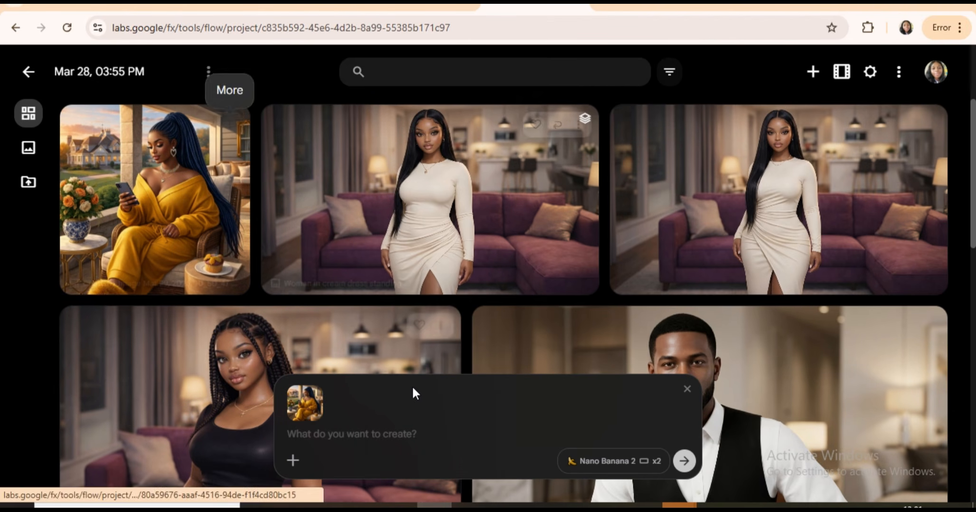
left_click(319, 431)
key("ctrl+v")
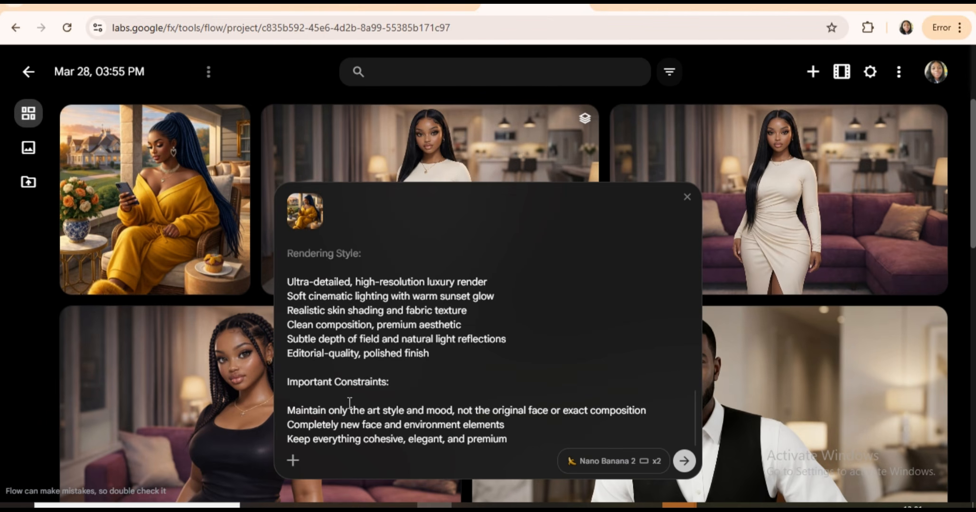
Read through the pasted balcony prompt from its opening description to the appearance, styling and outfit details
scroll(352, 330, "up", 15)
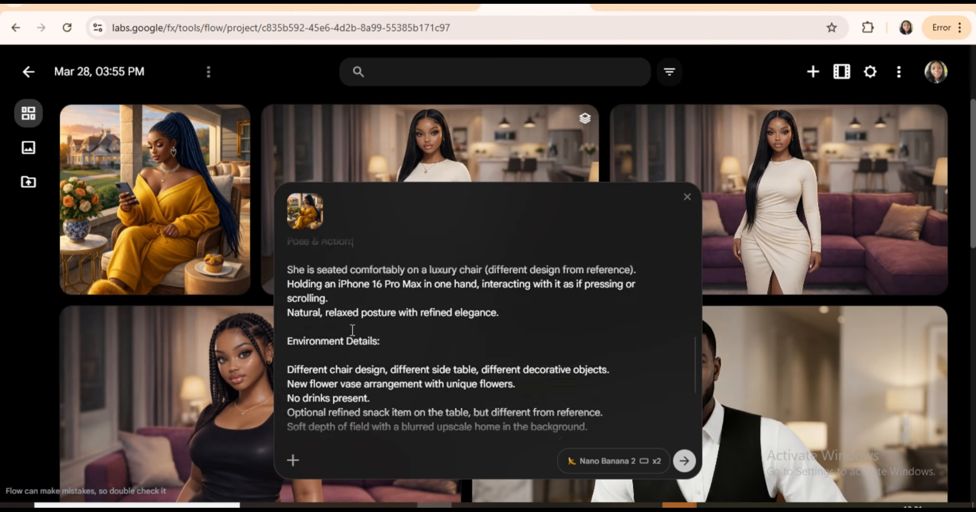
key("Down")
key("Down")
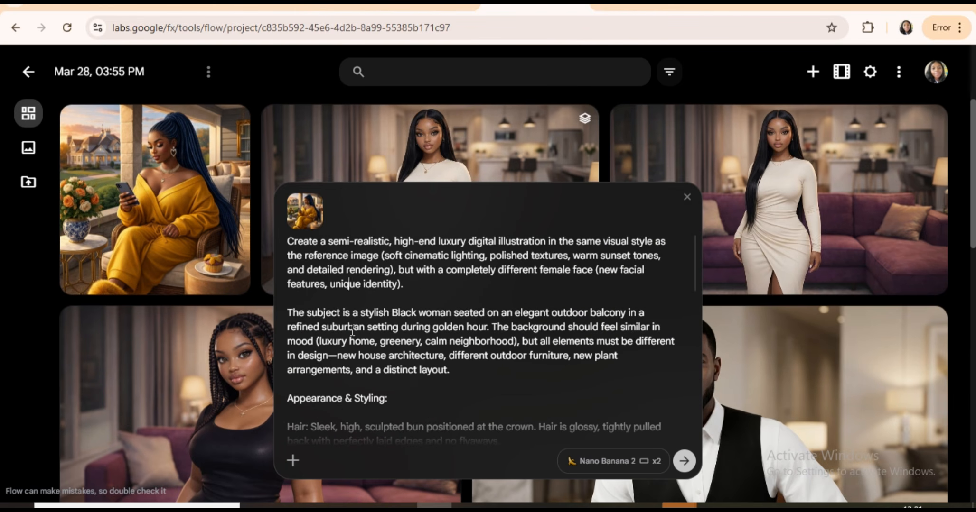
key("Down")
key("Down")
key("Down")
key("Down")
key("Down")
key("Down")
key("Down")
key("Down")
key("Down")
key("Down")
key("Down")
key("Down")
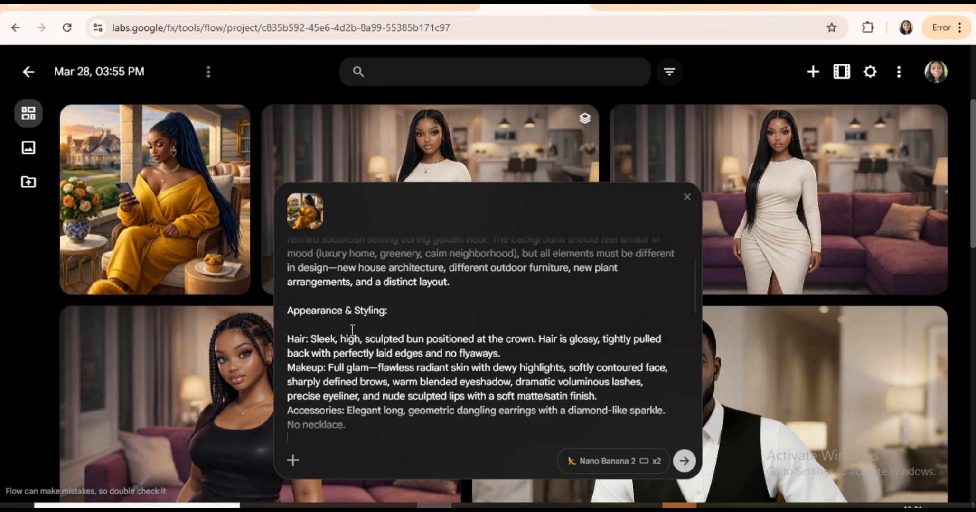
key("Down")
key("Down")
key("Down")
key("Down")
key("Down")
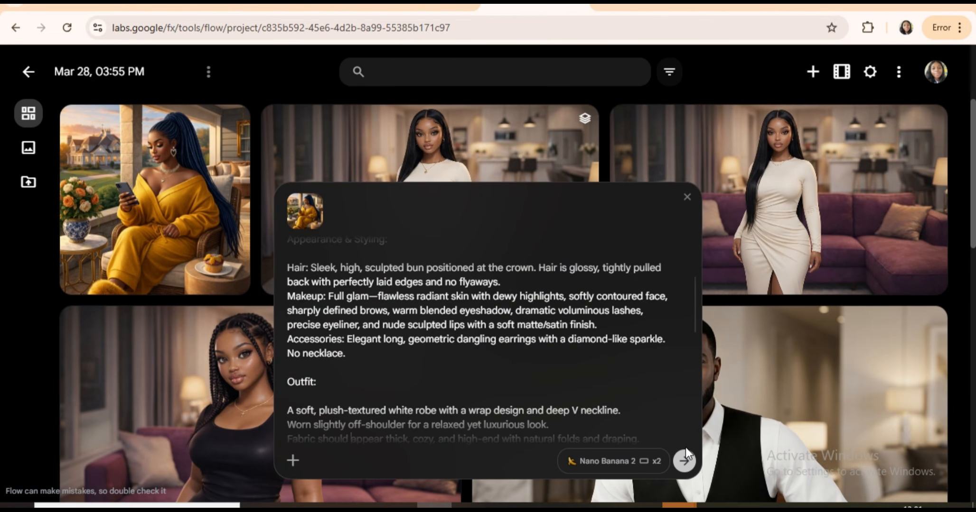
Generate the balcony images and open the result showing the woman in the white robe
left_click(684, 461)
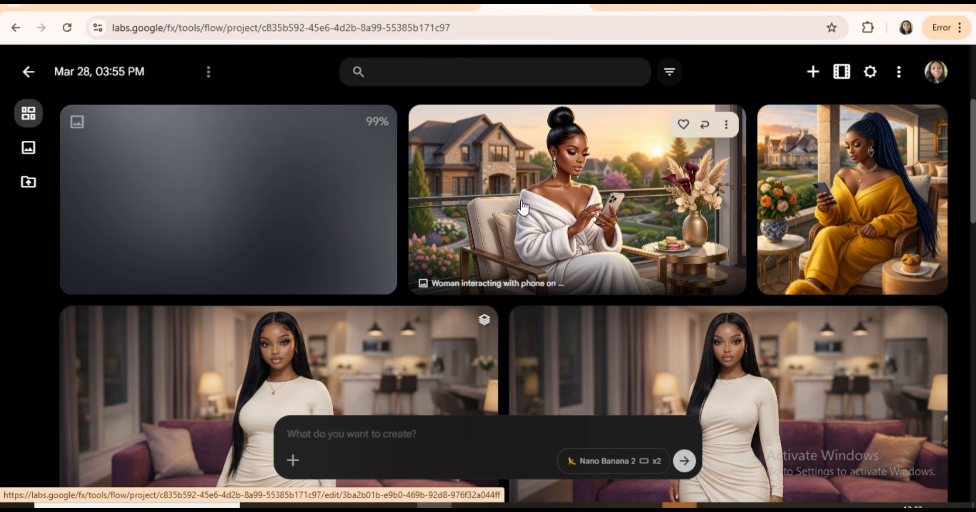
left_click(522, 200)
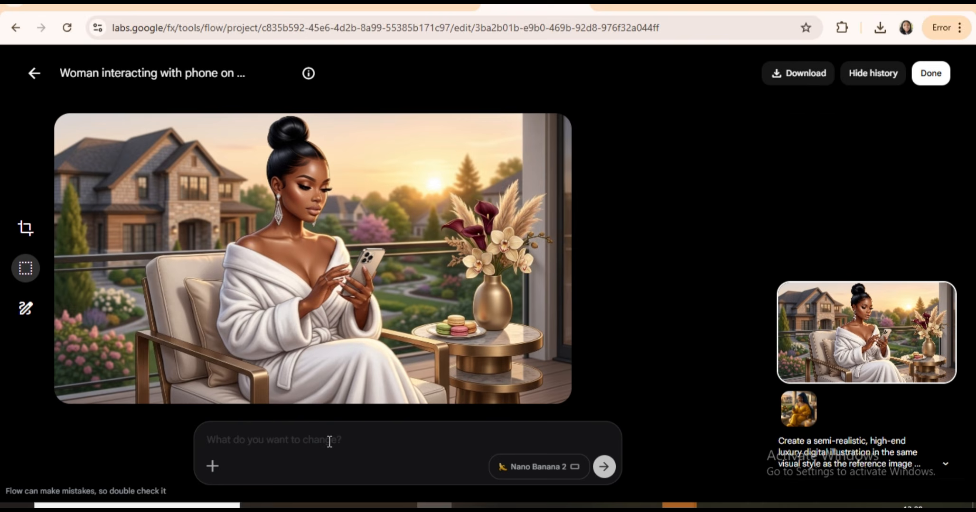
Generate a close tummy-up shot of the same character, keeping everything else unchanged and removing "/ mid-shot portrait" from the edit prompt
left_click(327, 442)
type("Keep the same character. Adjust the frame to a close shot (tummy-up / mid-shot portrait) while everything else remains unchanged. Maintain the same visual style, lighting, environment, outfit, hair, makeup, accessories, and pose. Increase background blur slightly due to the closer crop and enhance detail on skin, fabric, and jewelry for a high-end luxury finish.")
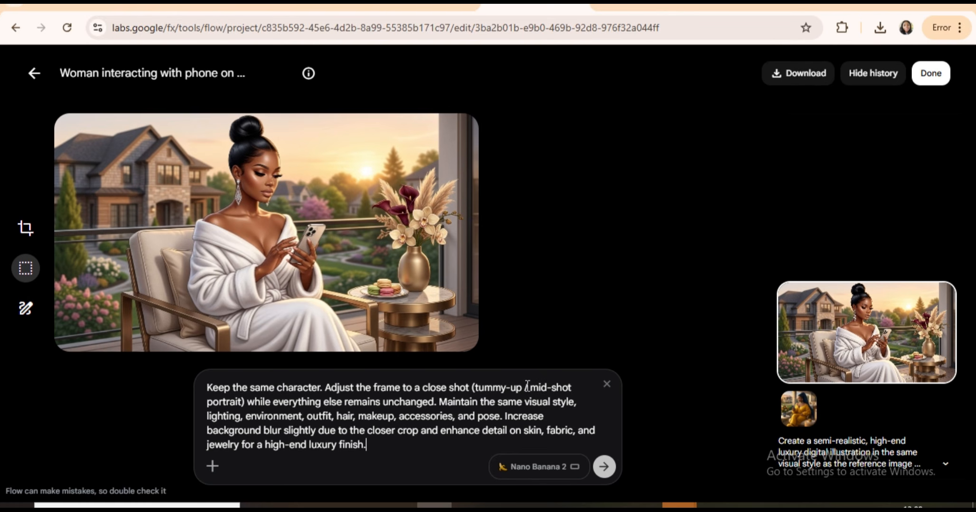
left_click_drag(526, 388, 242, 402)
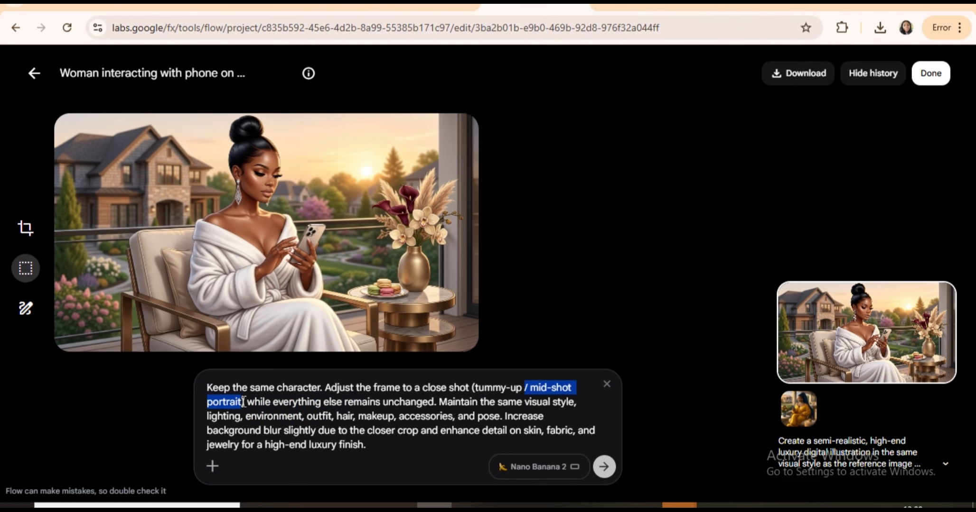
key("BackSpace")
key("BackSpace")
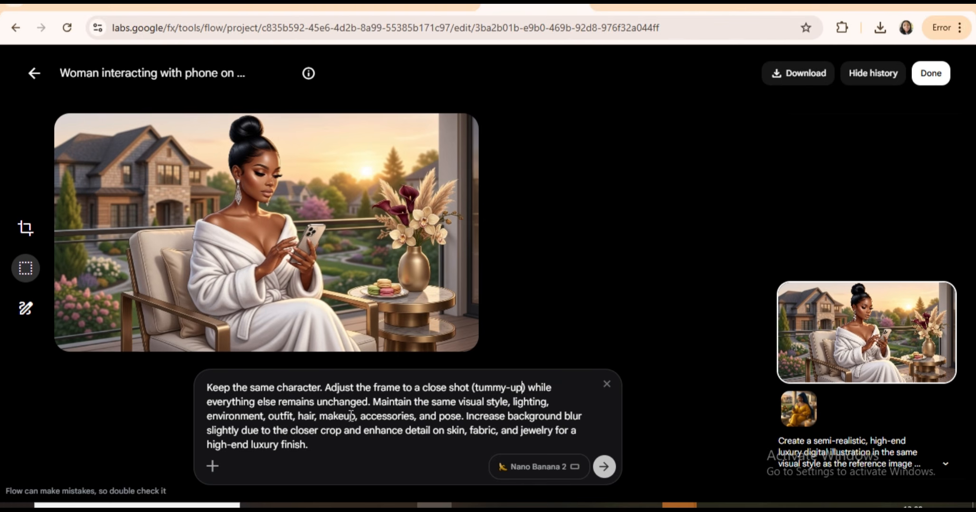
left_click(603, 470)
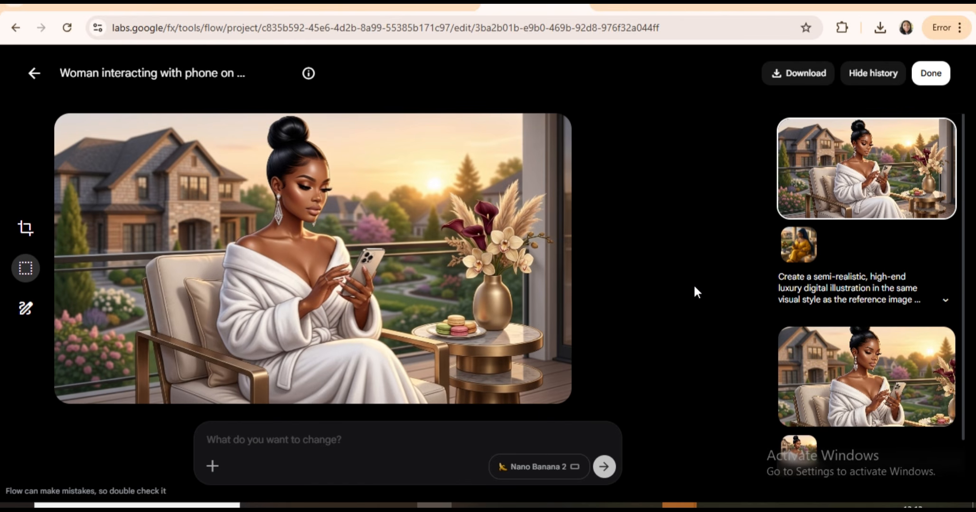
Compare the close-up version with the original white-robe image, and return to the project overview
left_click(840, 351)
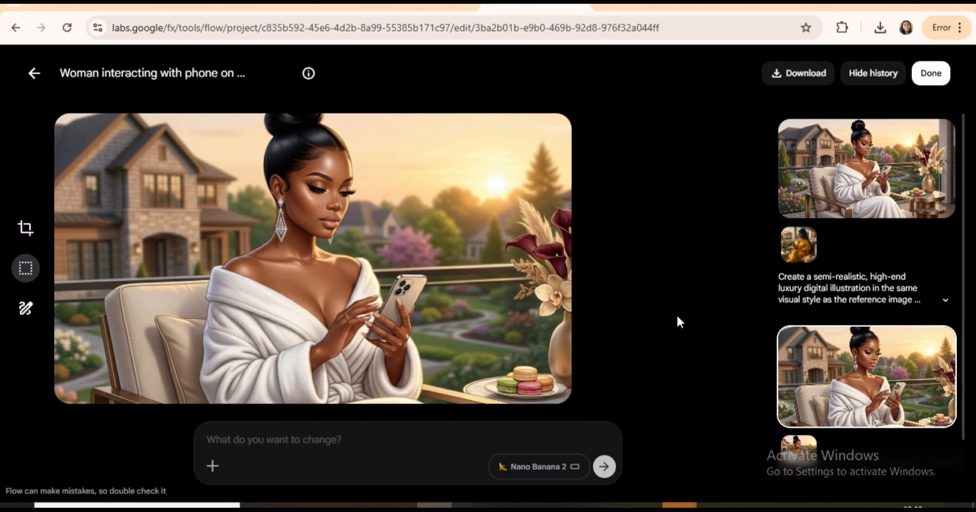
key("Up")
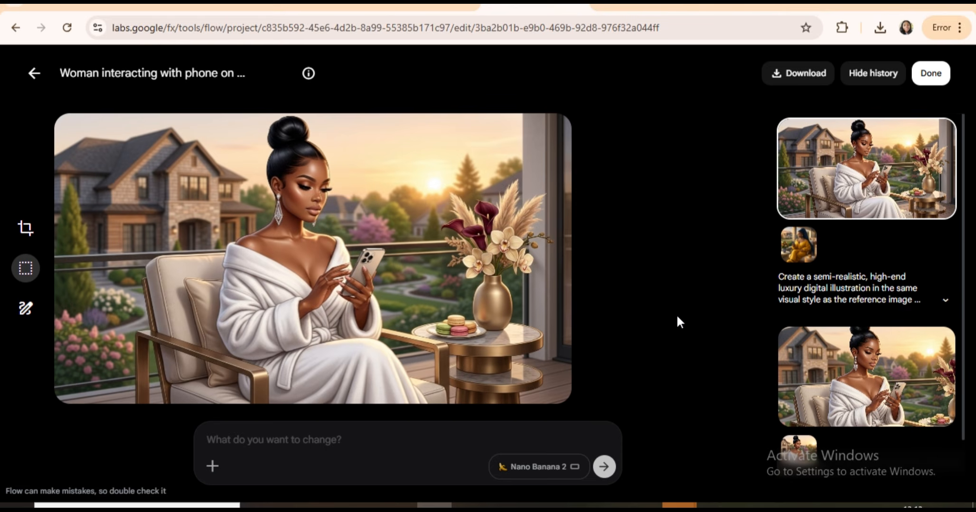
left_click(934, 383)
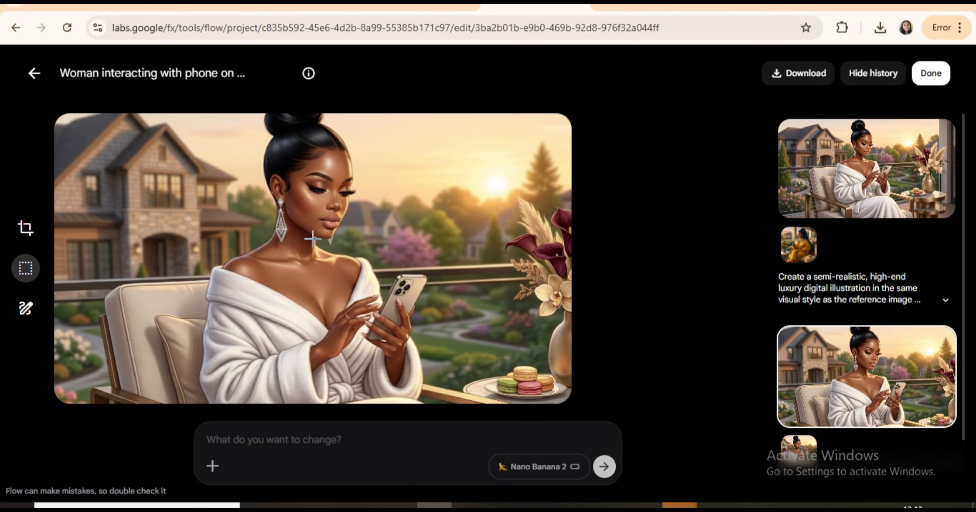
key("Escape")
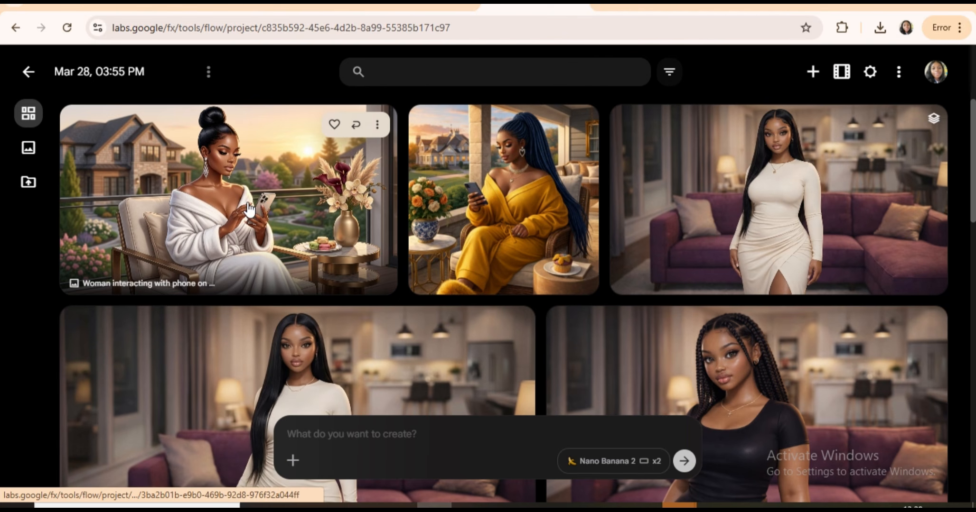
Add the white-robe image to the prompt, paste the instructions adding a stylish man in a black crew-neck top, and generate the images
left_click(377, 125)
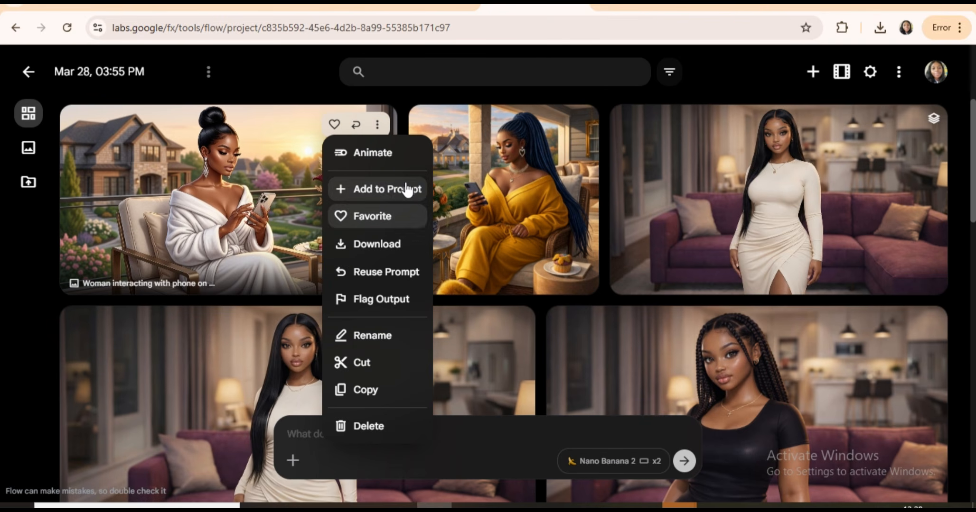
left_click(362, 189)
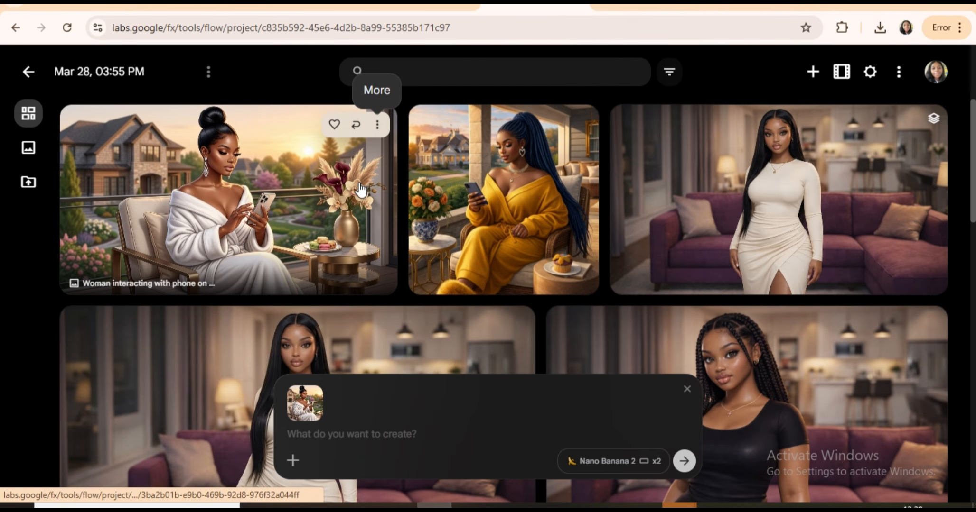
left_click(359, 429)
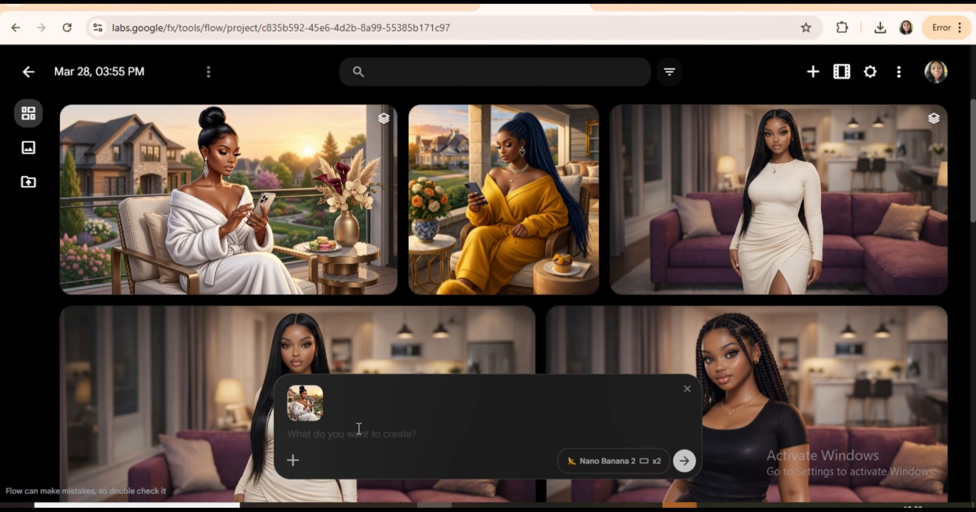
key("ctrl+v")
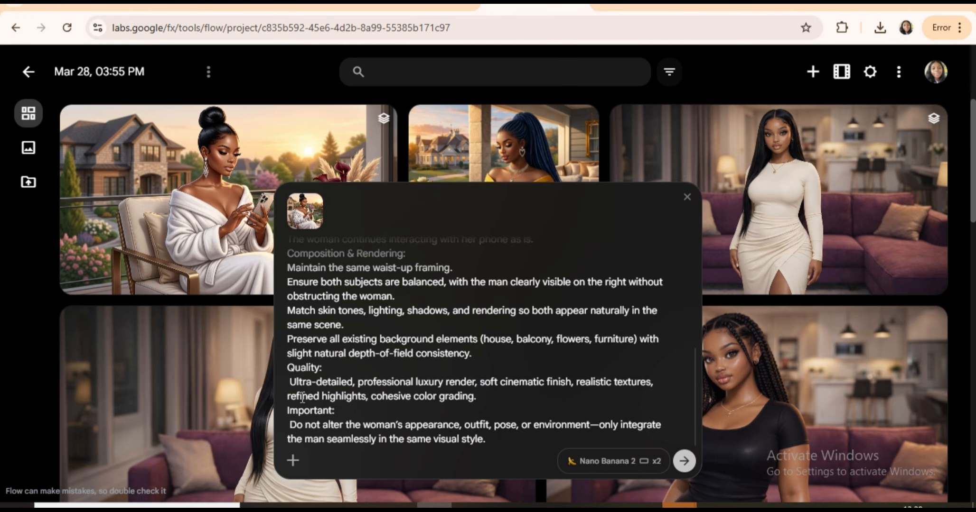
scroll(302, 398, "up", 5)
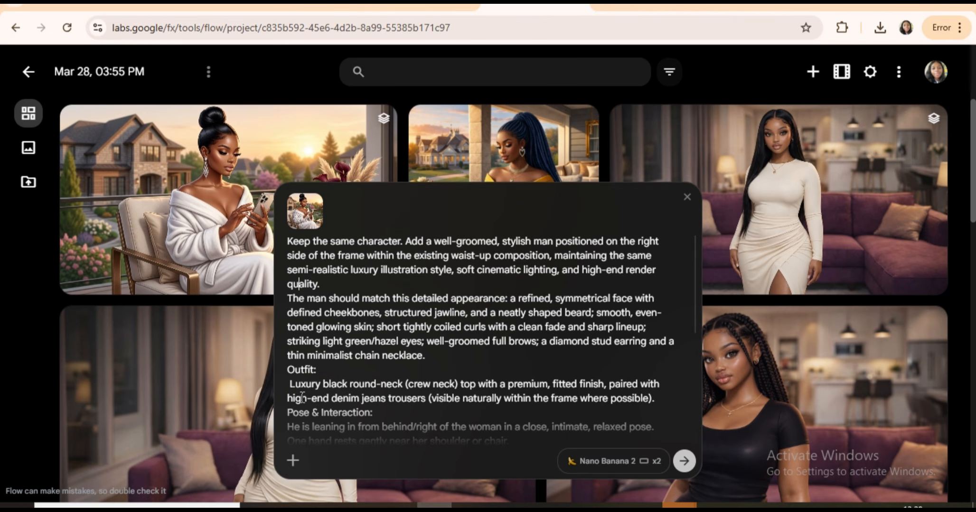
scroll(302, 397, "down", 3)
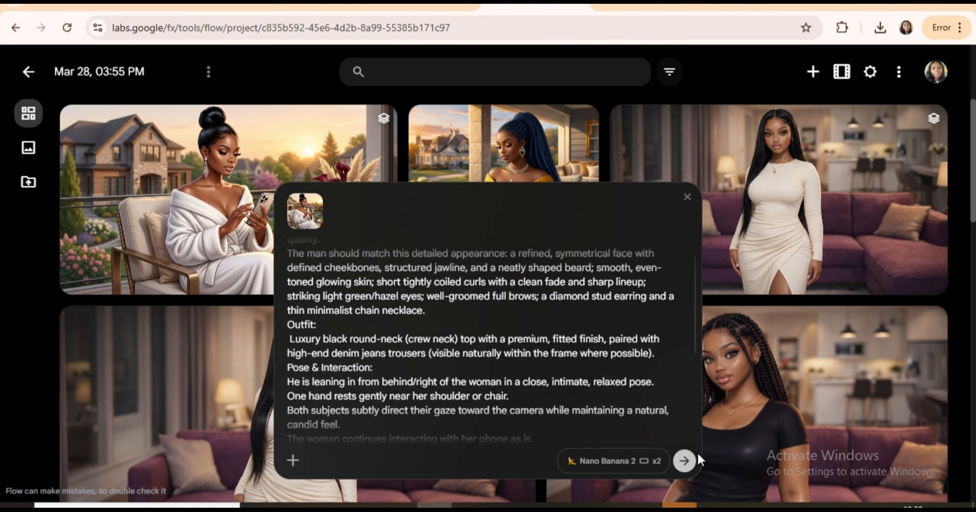
left_click(688, 463)
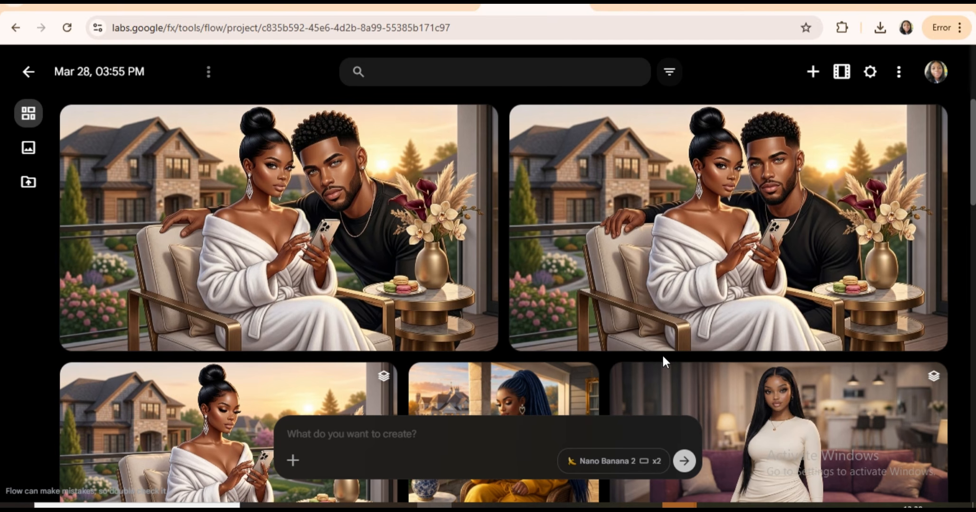
View both generated versions of the man leaning behind the woman on the balcony
left_click(769, 216)
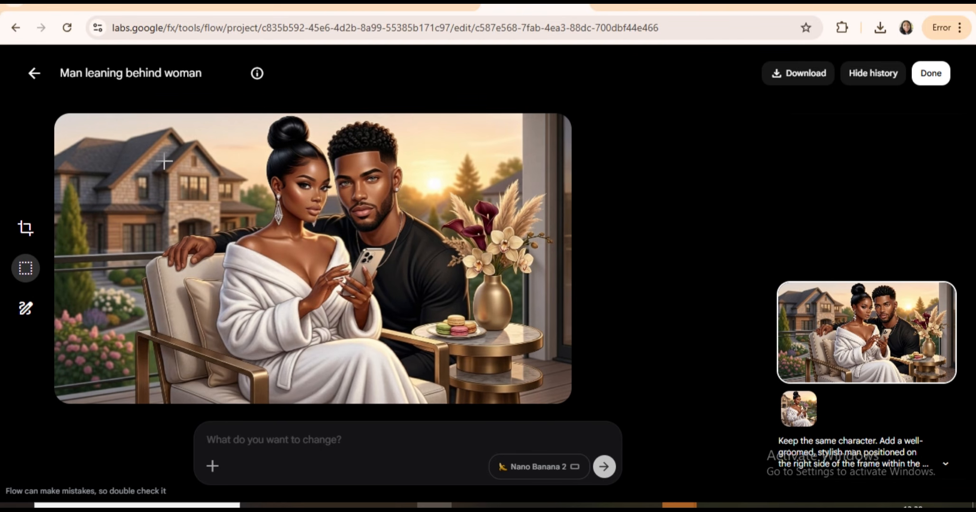
left_click(34, 74)
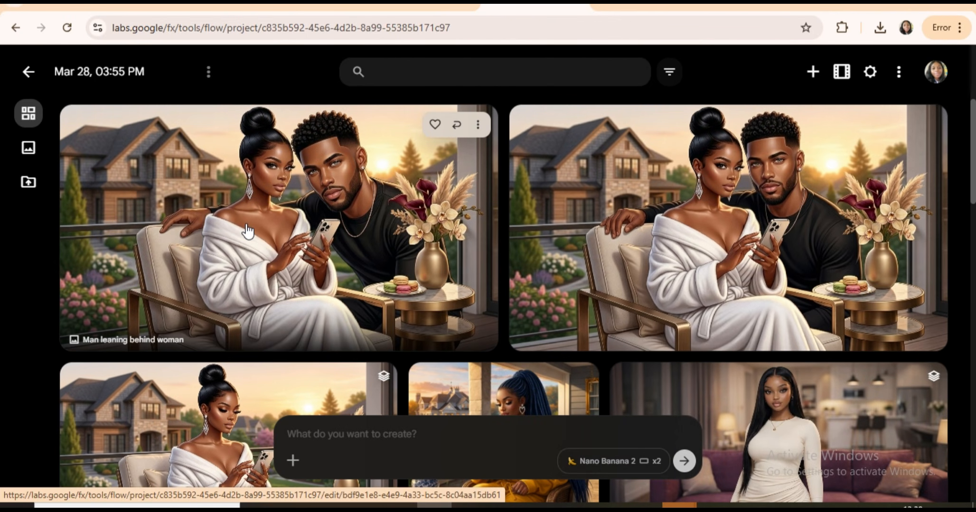
left_click(300, 218)
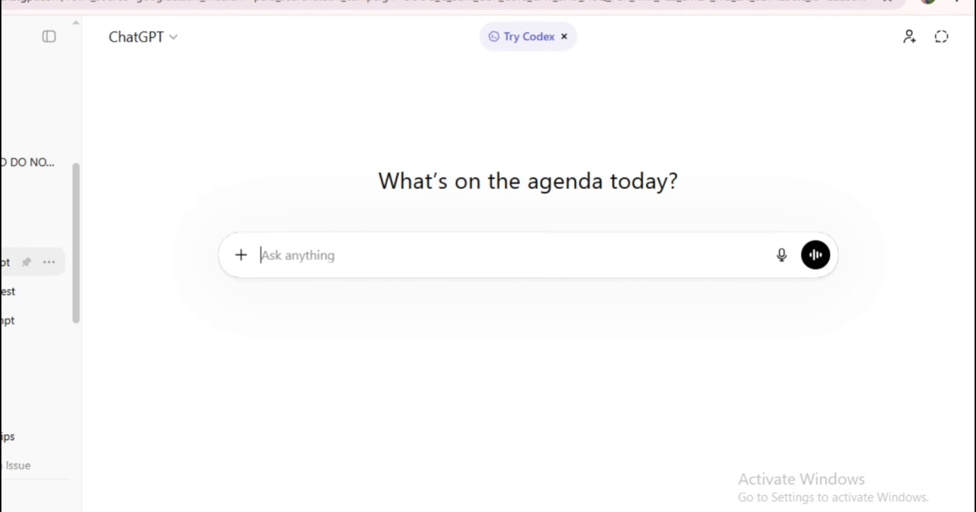
In ChatGPT, attach the copied reference image and send the request "describe this image in details and covert into prompt"
key("ctrl+v")
type("de")
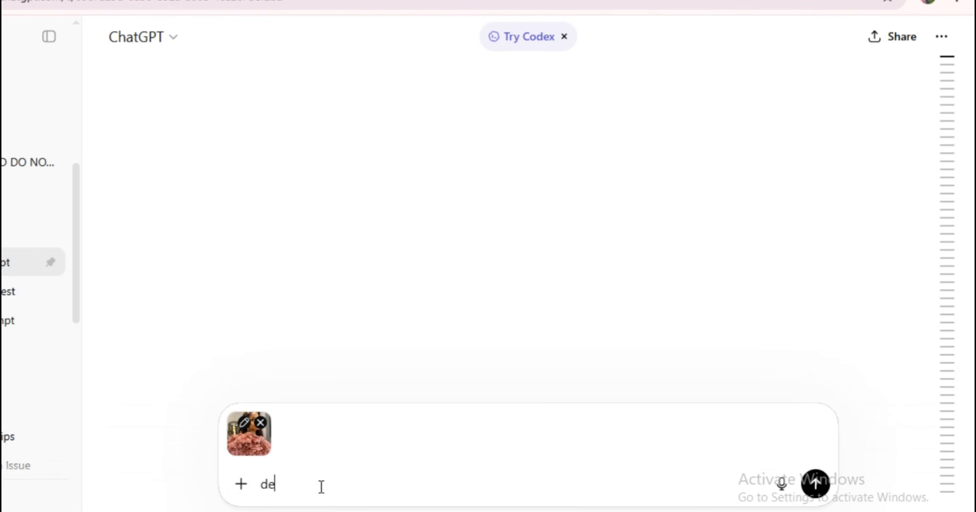
type("scribe this image in dea")
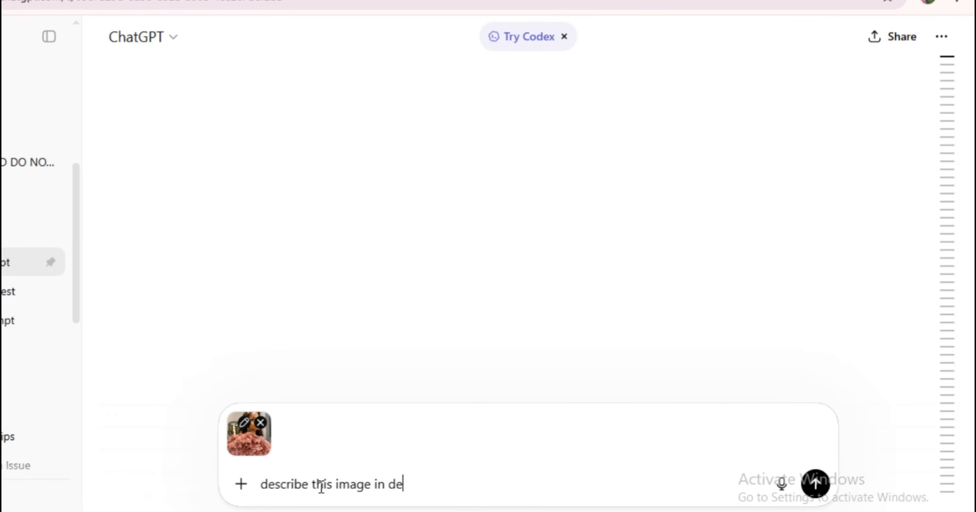
key("BackSpace")
type("taiul")
key("BackSpace")
key("BackSpace")
key("BackSpace")
type("ils")
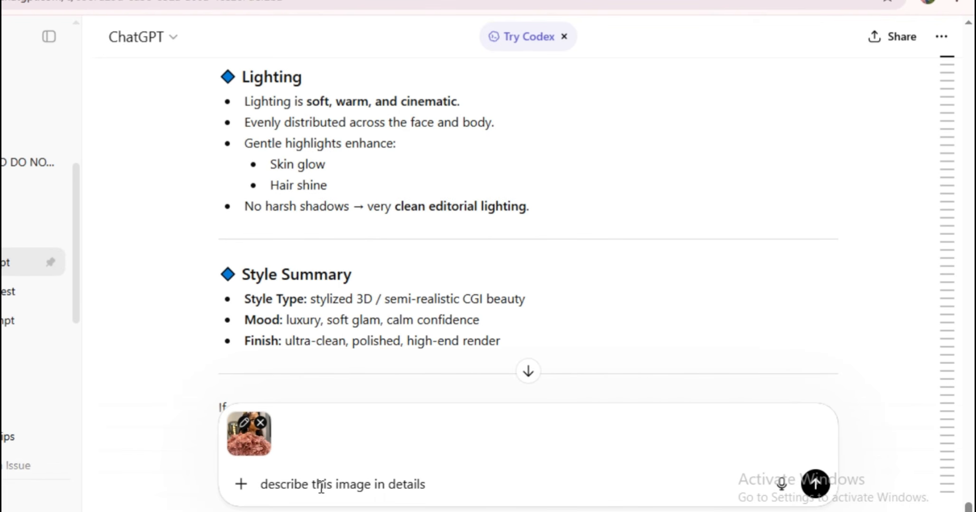
type(" and covert into prompt")
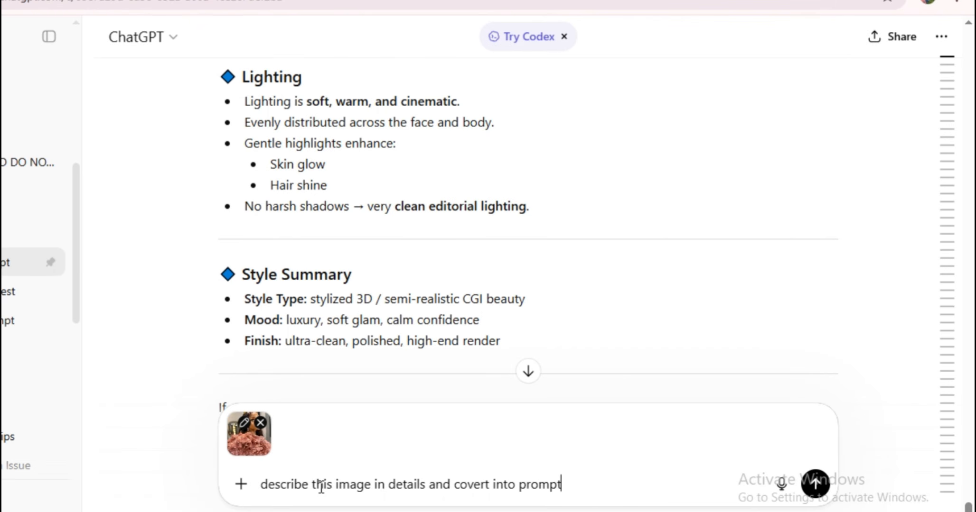
key("Return")
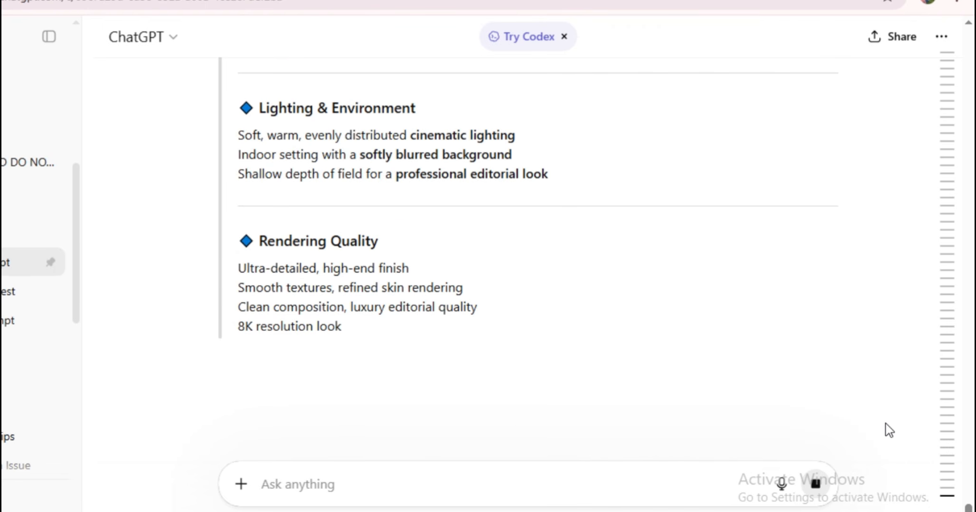
Copy the generated image description from ChatGPT and paste it over the "to be inserted" placeholder in the Google Docs prompt template
left_click_drag(237, 221, 603, 328)
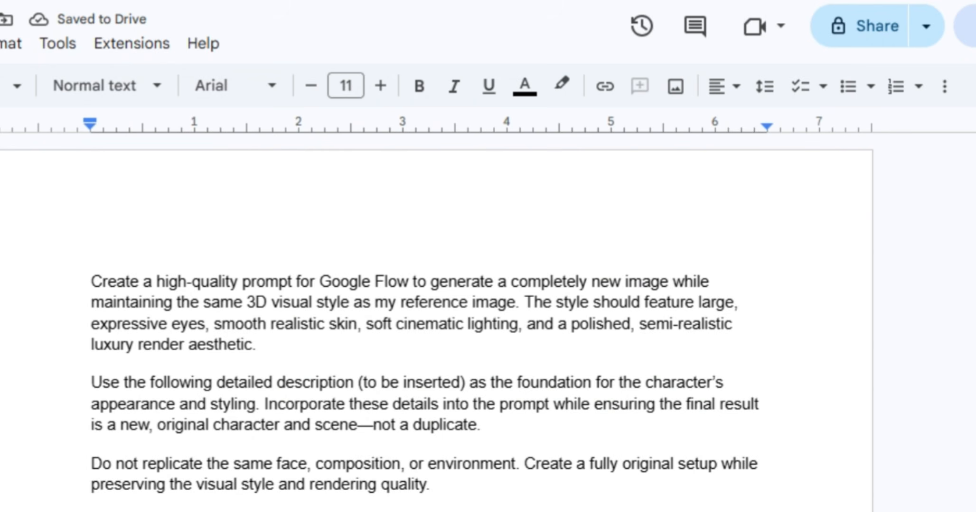
scroll(534, 338, "down", 2)
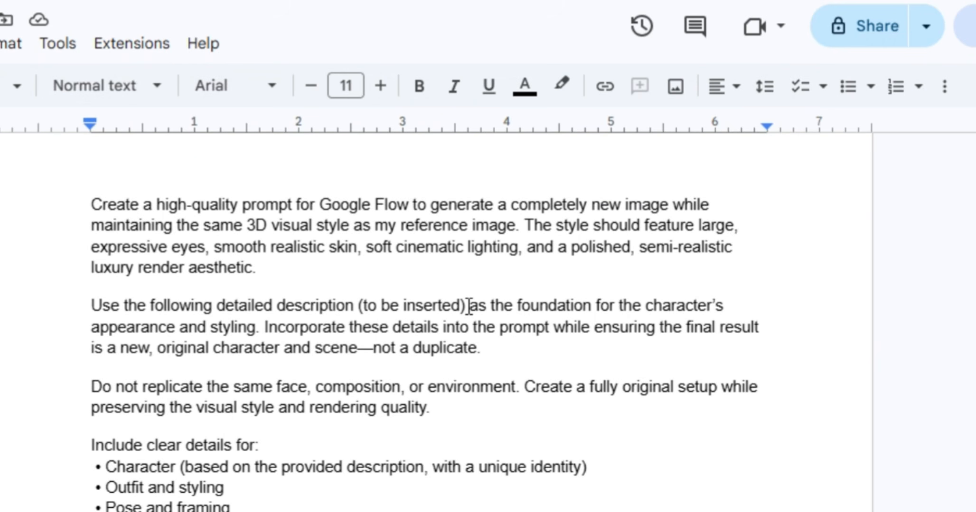
left_click_drag(463, 306, 366, 308)
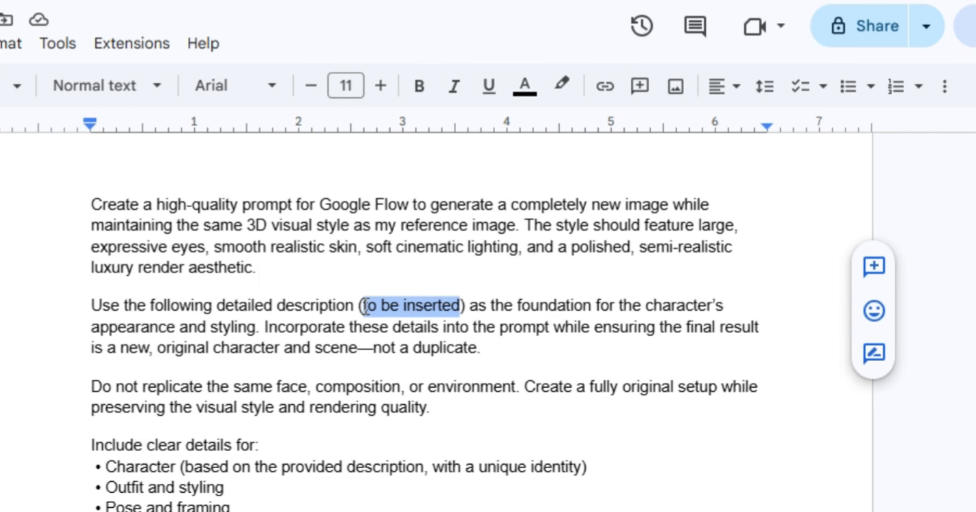
key("ctrl+v")
scroll(366, 307, "up", 20)
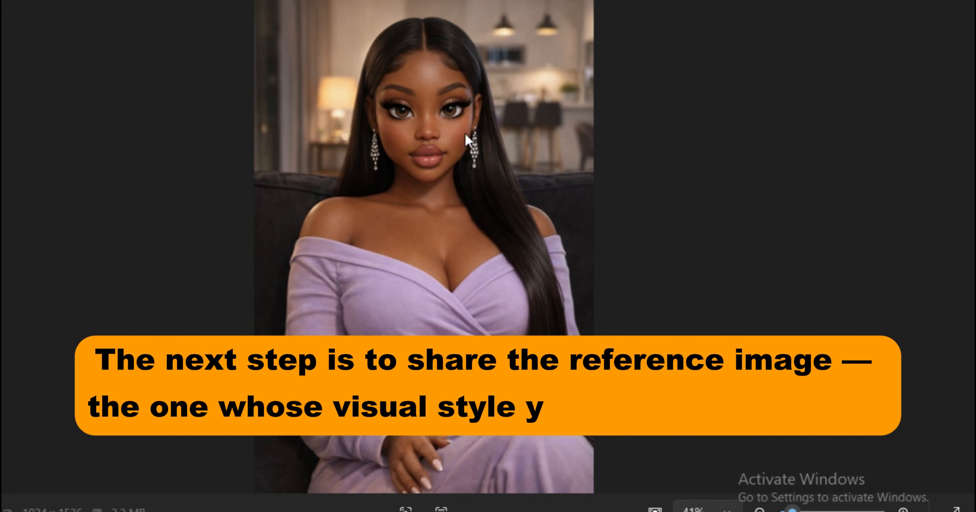
Copy the lavender-outfit reference image into ChatGPT, add the completed template text requesting a Google Flow prompt, and send the request
right_click(448, 189)
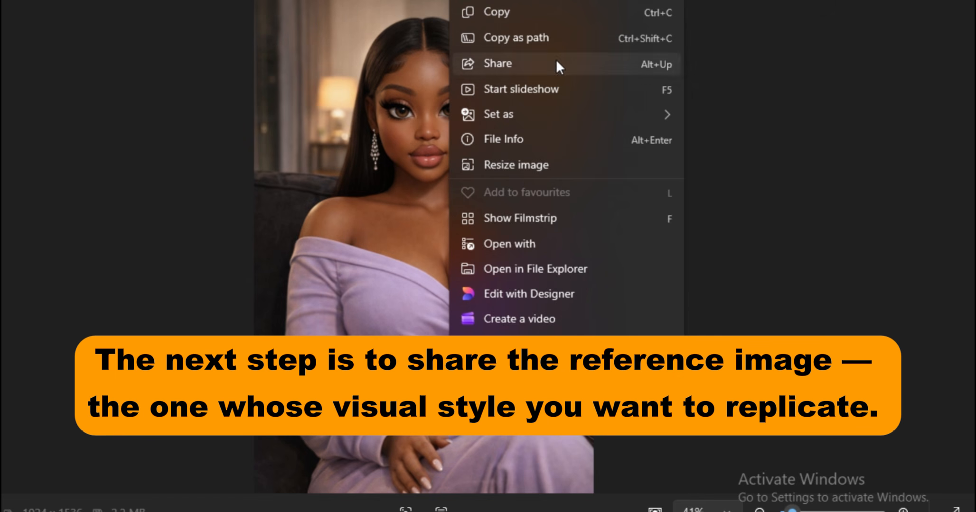
left_click(510, 15)
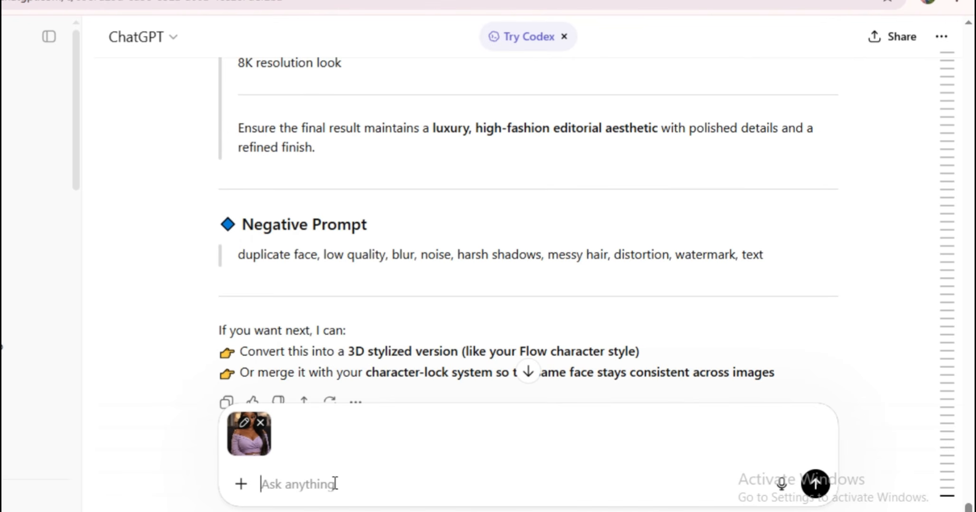
key("ctrl+v")
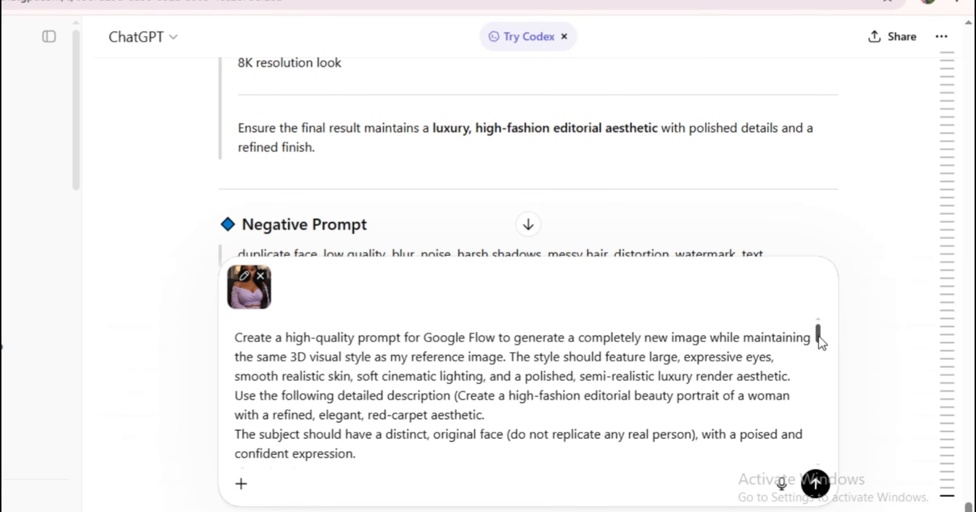
left_click_drag(819, 342, 824, 358)
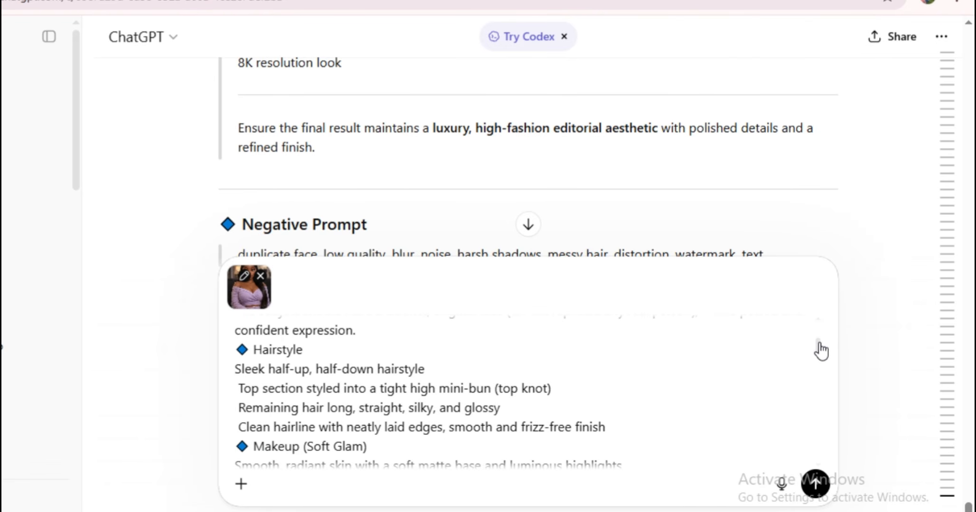
left_click(814, 482)
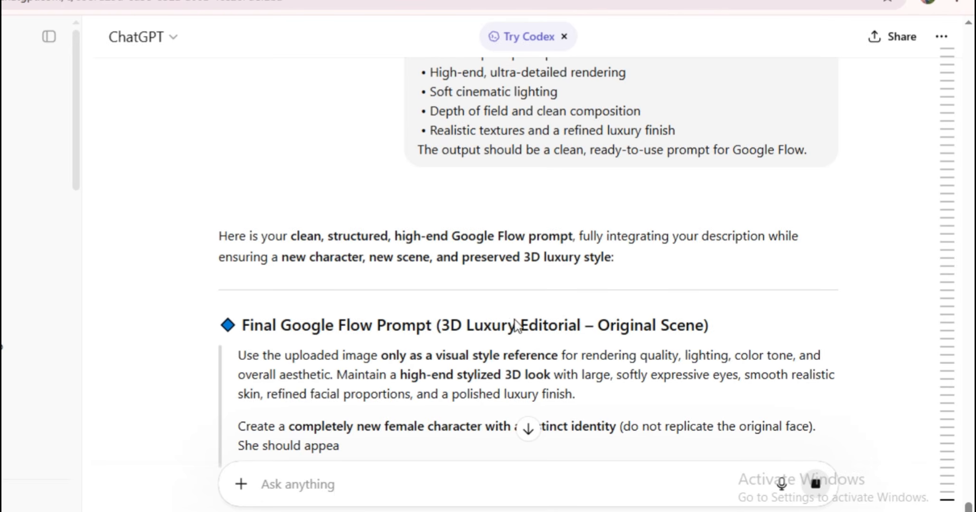
Copy the lavender-outfit reference image from the photo viewer and paste it into the Google Flow prompt as a reference
left_click_drag(243, 262, 475, 463)
right_click(451, 298)
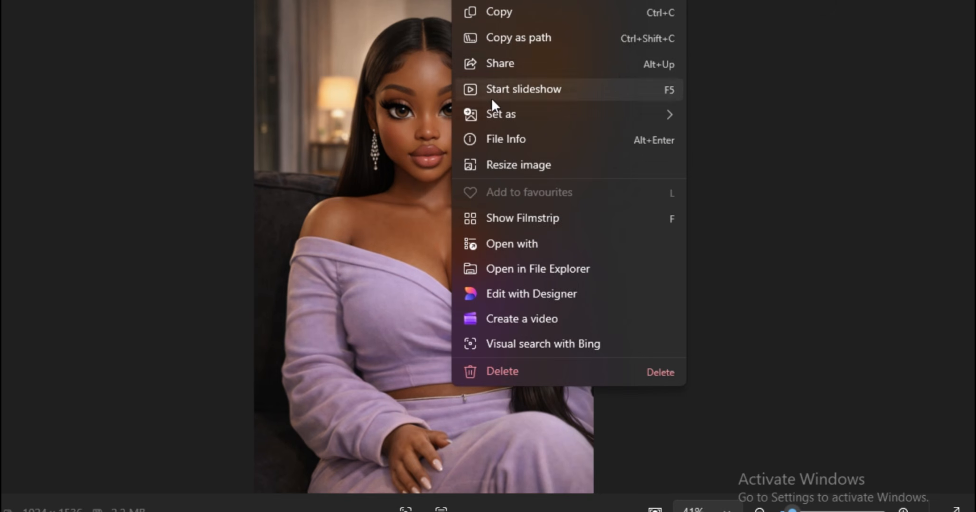
left_click(491, 13)
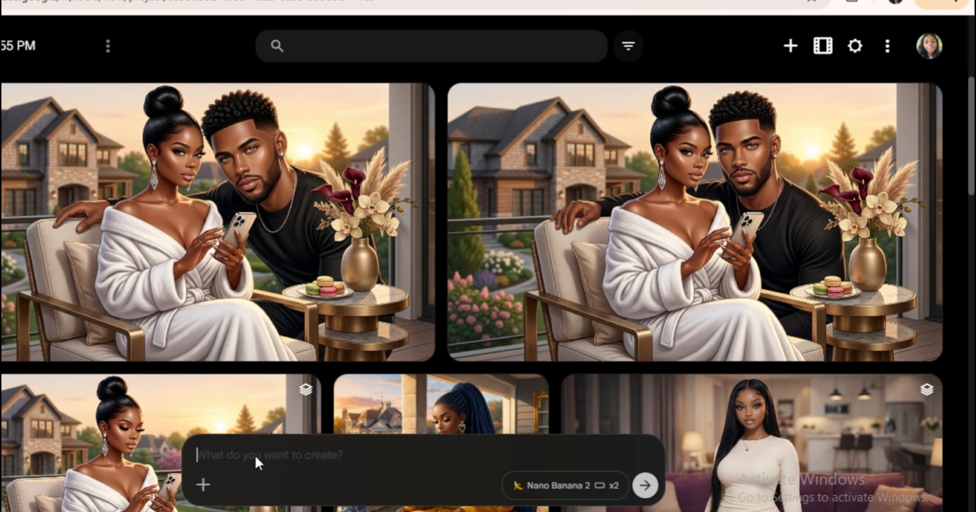
right_click(254, 454)
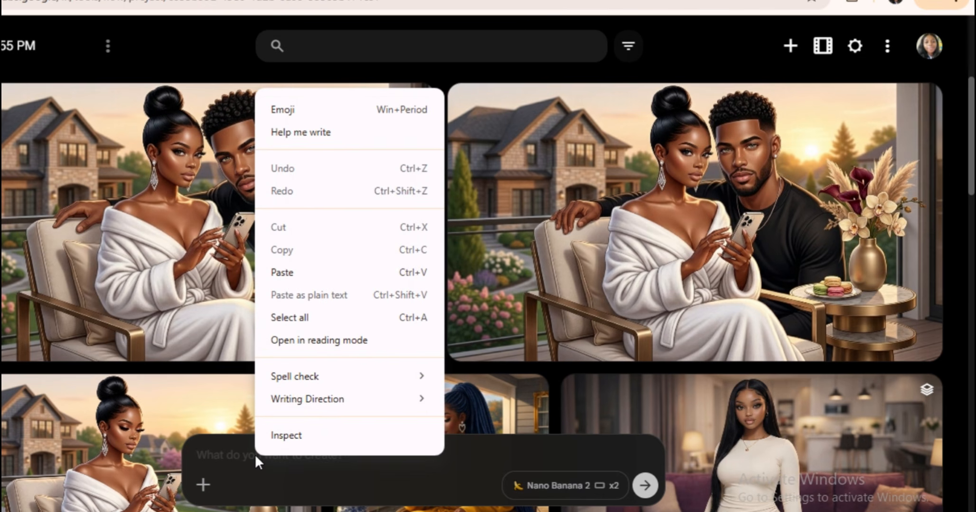
left_click(284, 274)
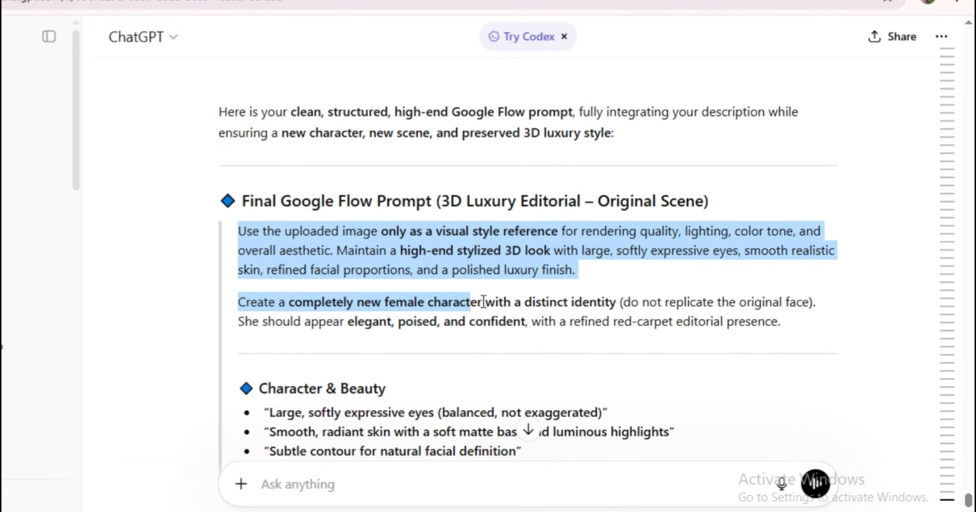
Copy the final 3D luxury editorial prompt from ChatGPT, paste it beside the reference image in Google Flow, and generate the images
left_click_drag(483, 302, 634, 176)
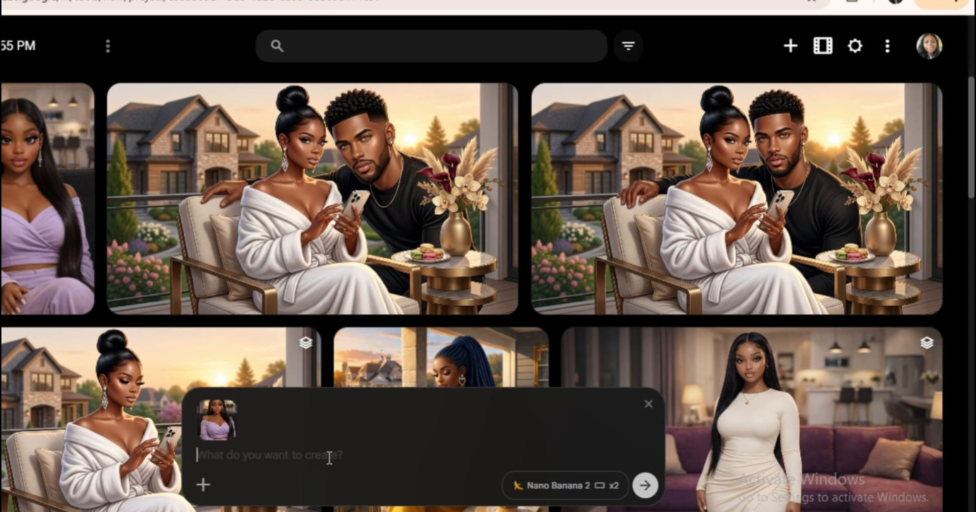
key("ctrl+v")
key("Return")
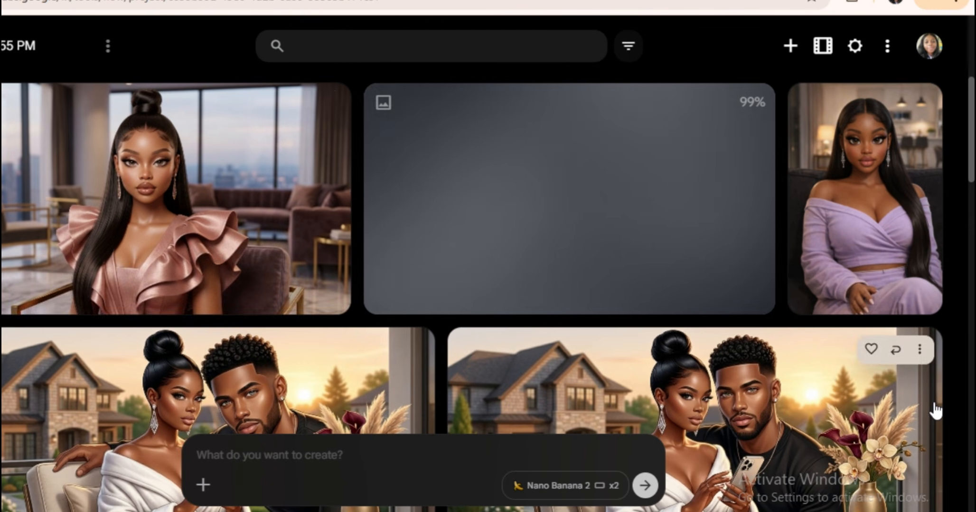
View the generated woman in the ruffled pink outfit and the lavender-outfit reference image, and return to the project overview
left_click(215, 245)
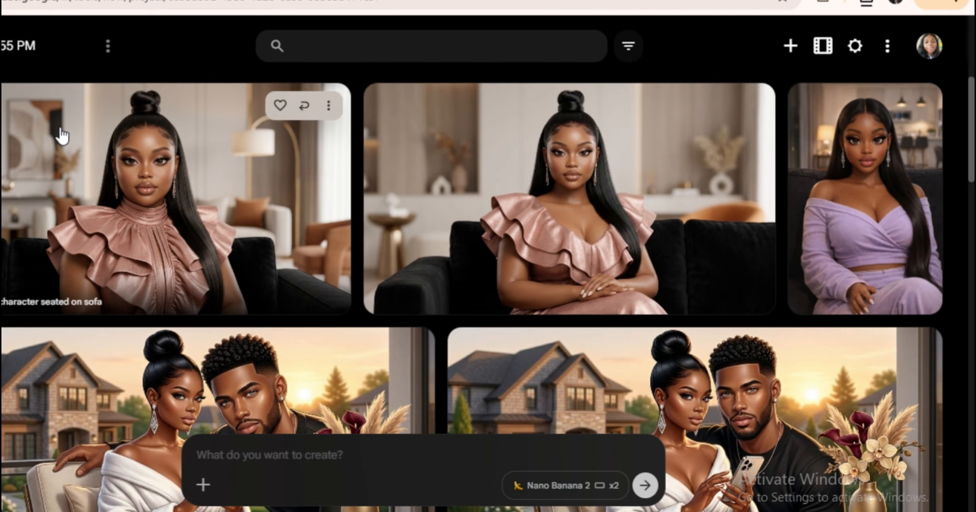
left_click(838, 160)
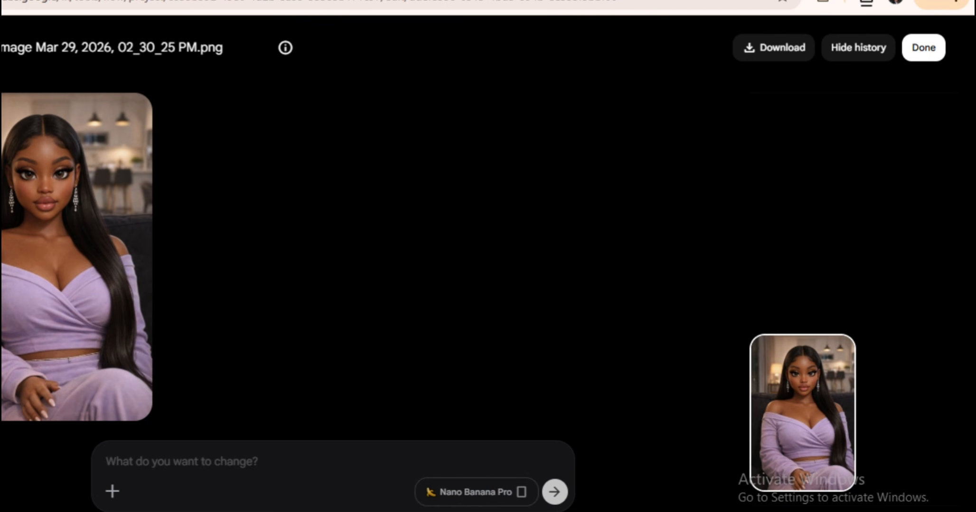
key("alt+Left")
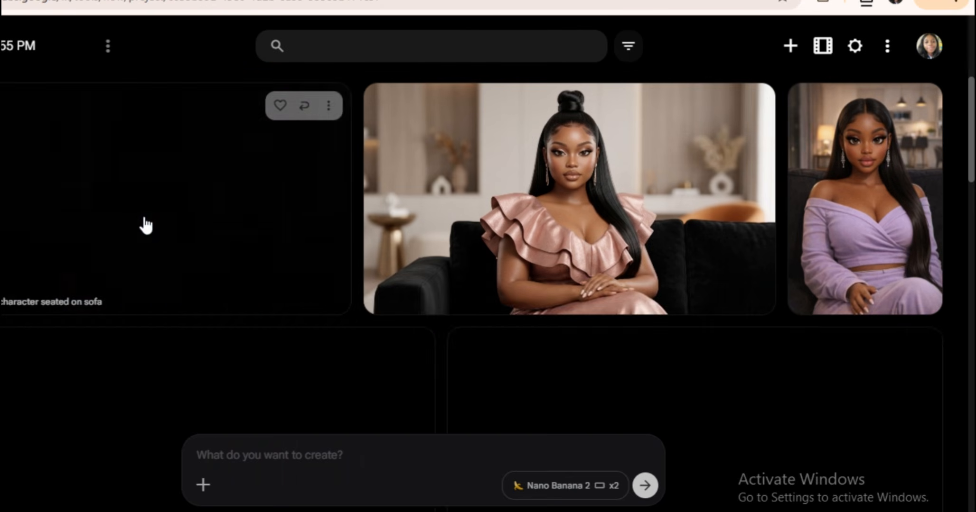